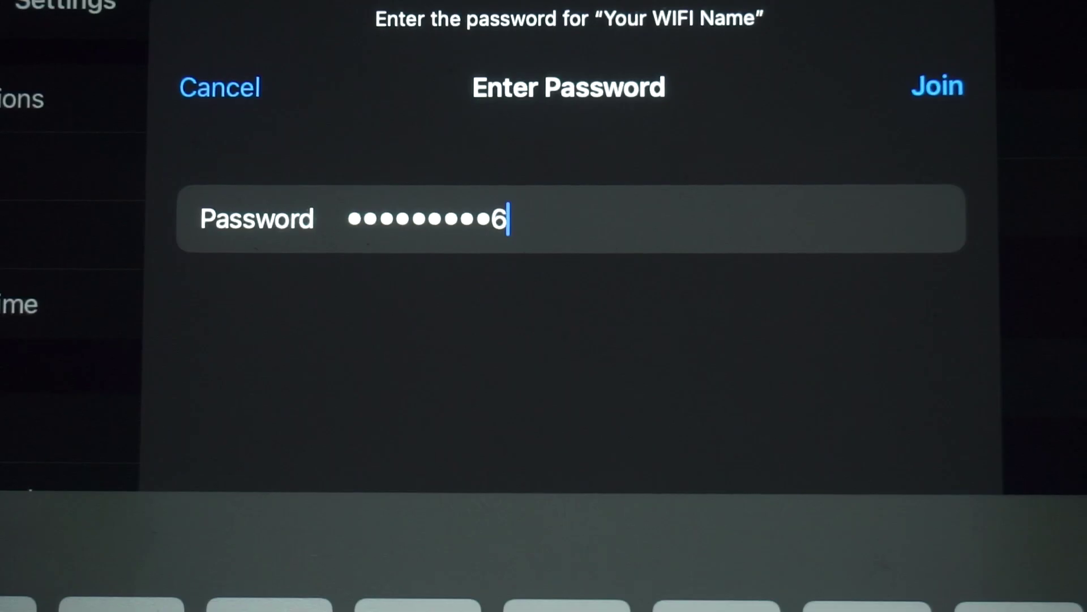
- Join the iPad to 'Your WIFI Name' using the router's default password
click(938, 86)
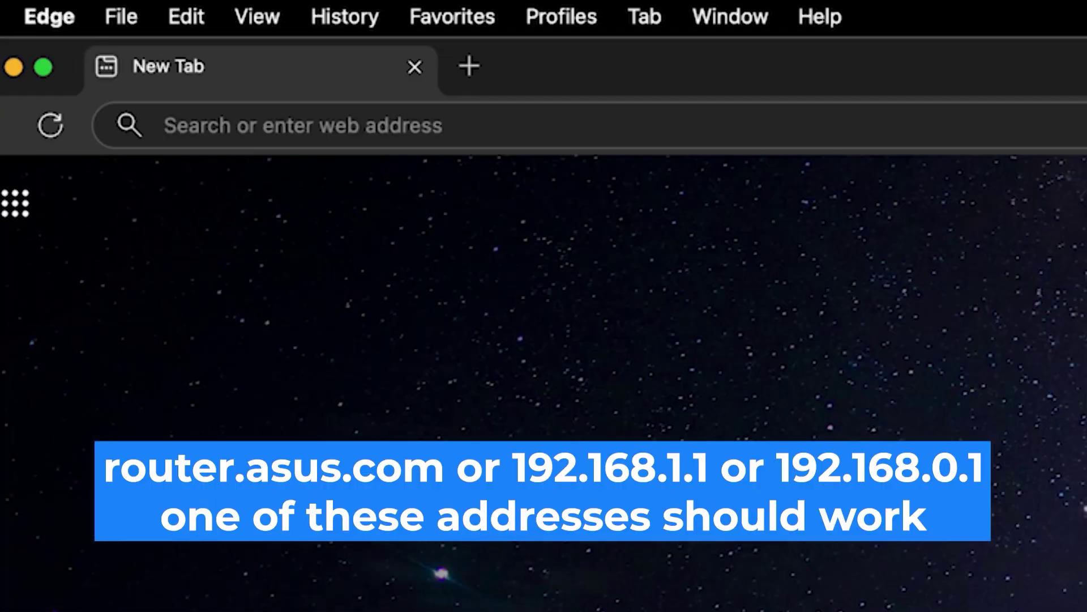
- Load the router's page at 192.168.0.1 in Edge
click(165, 125)
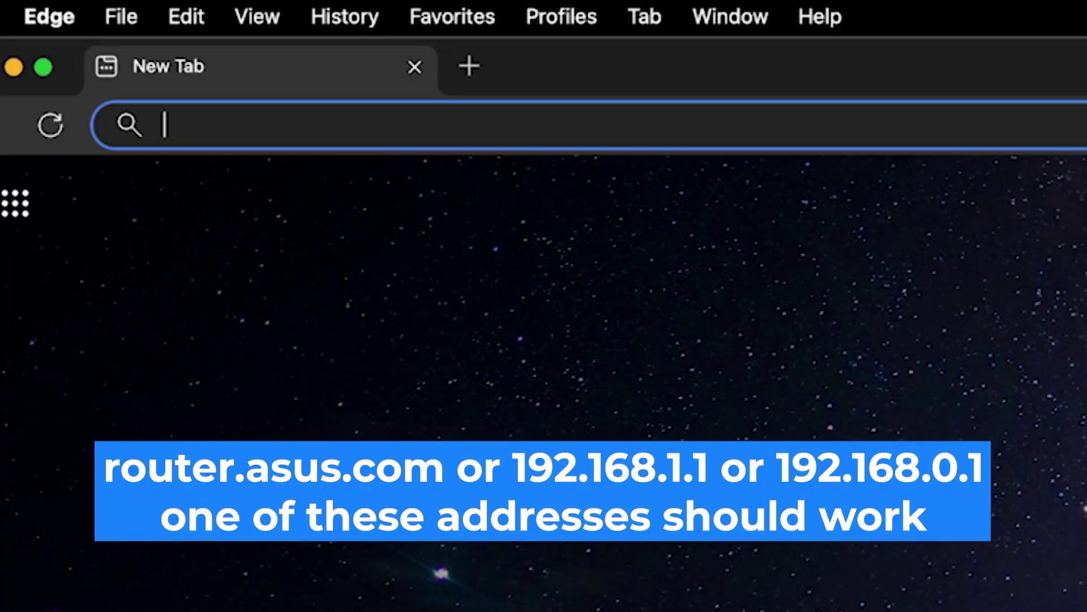
text(192.)
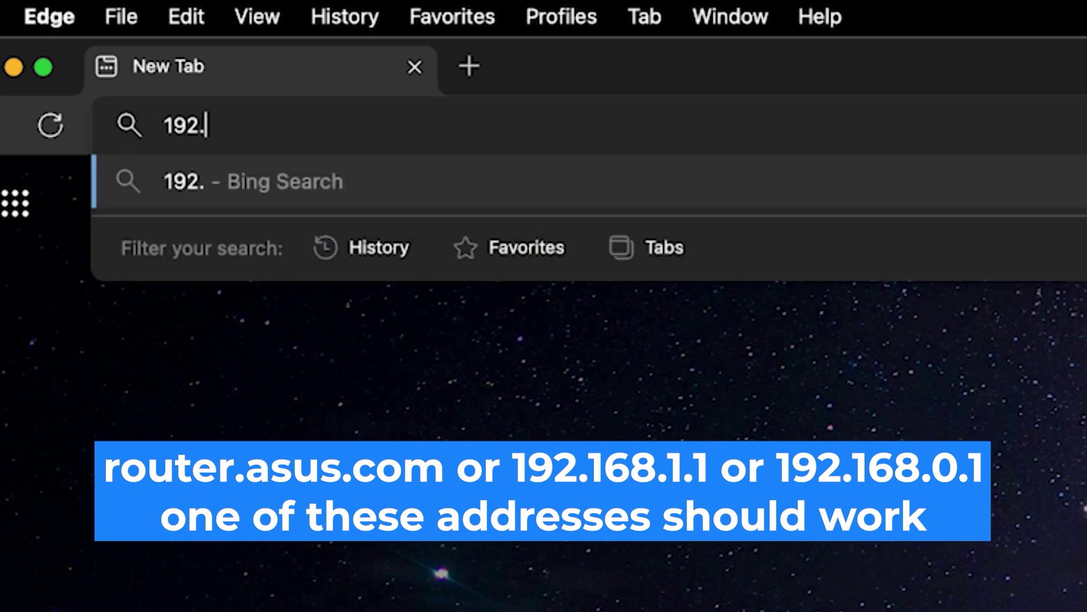
text(168.0.1)
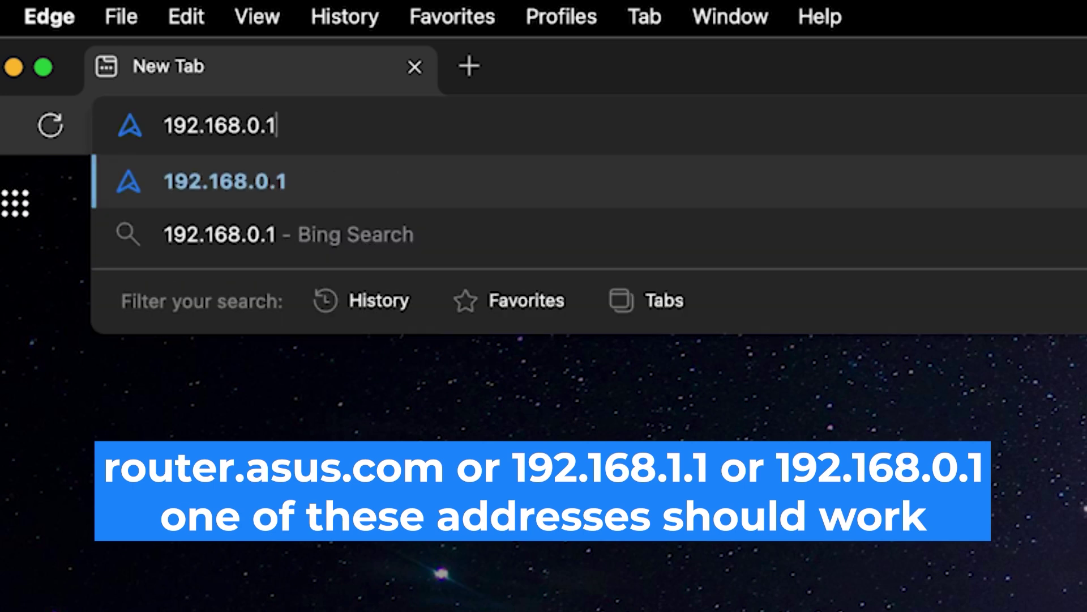
key(Return)
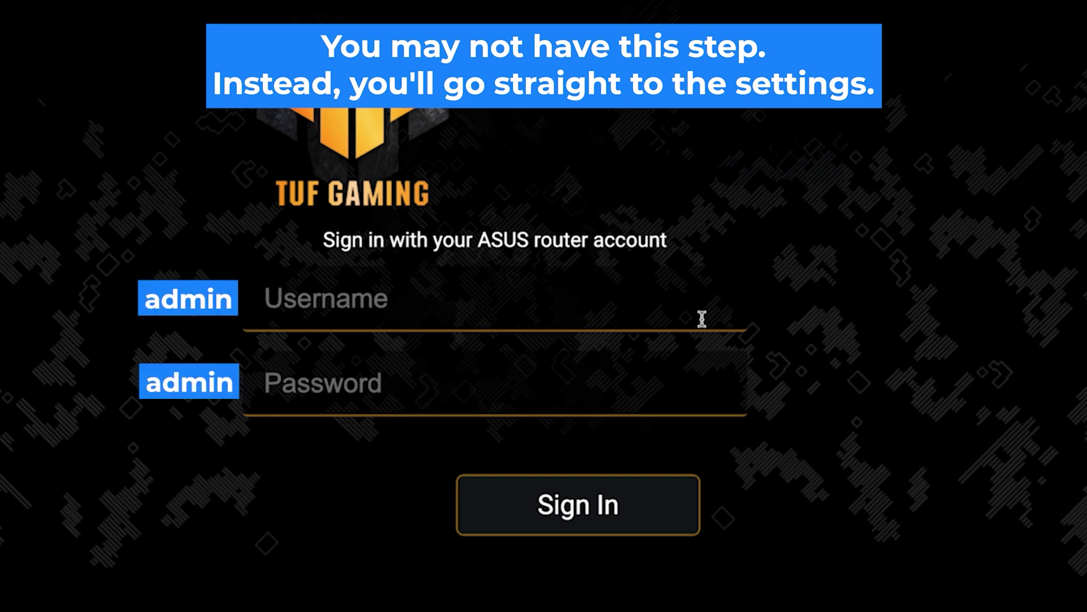
- Sign in to the router as admin with the router password
click(724, 312)
text(admin)
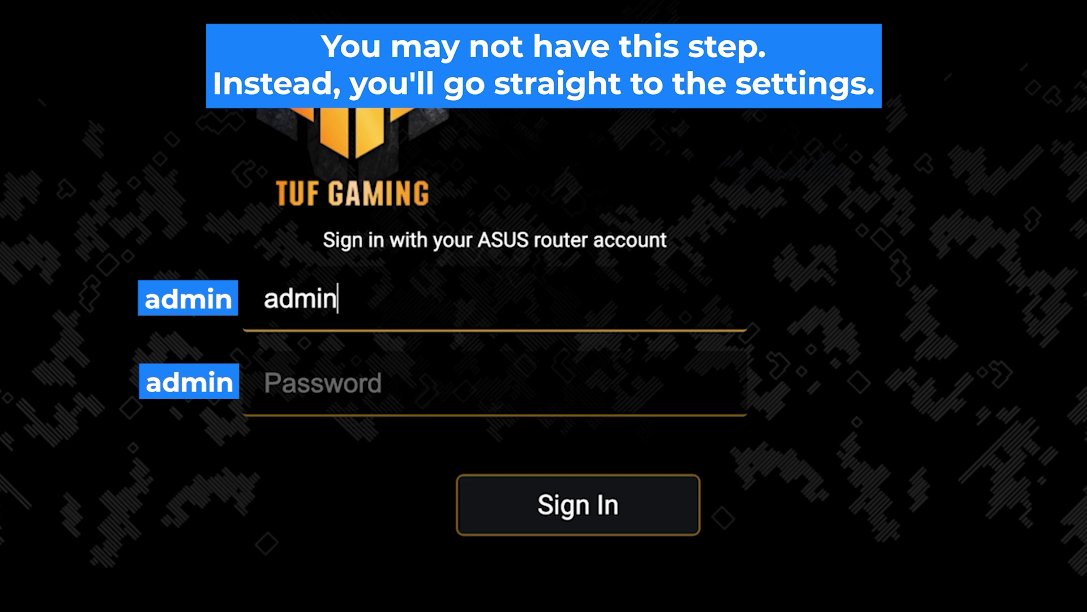
key(Tab)
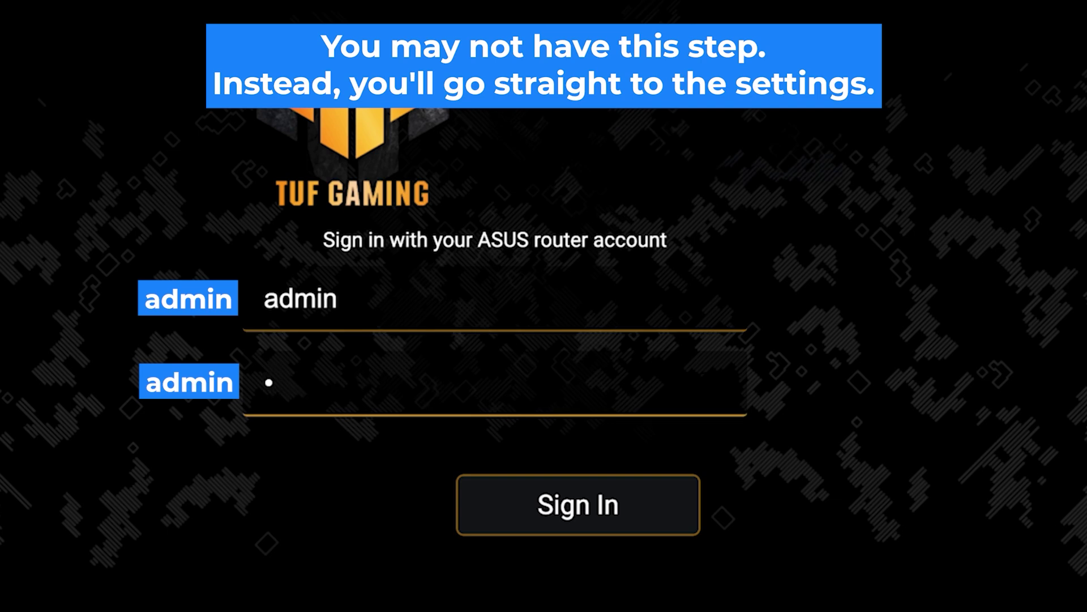
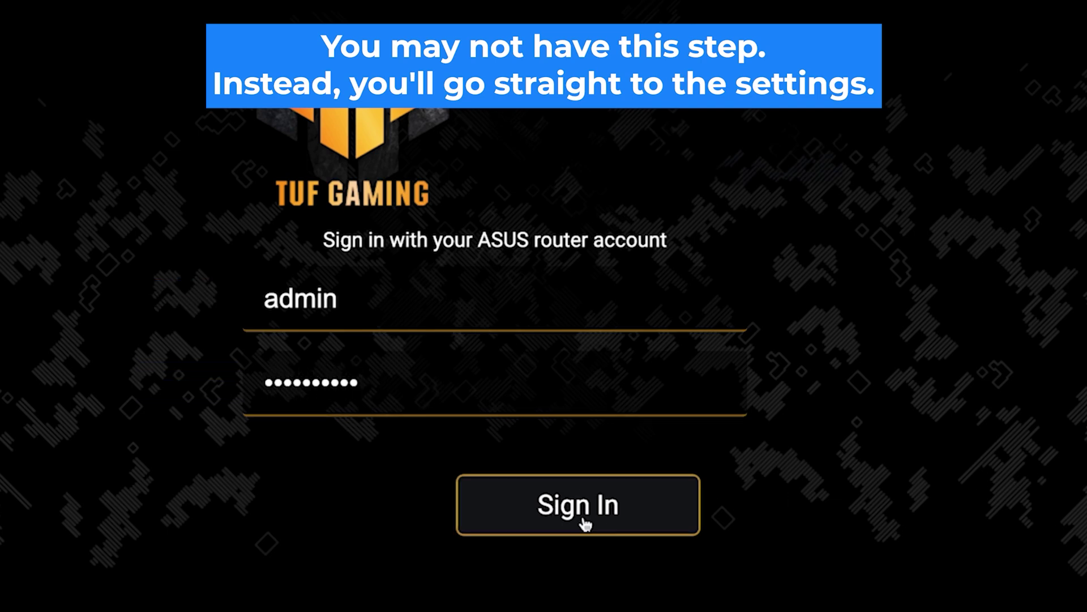
click(611, 531)
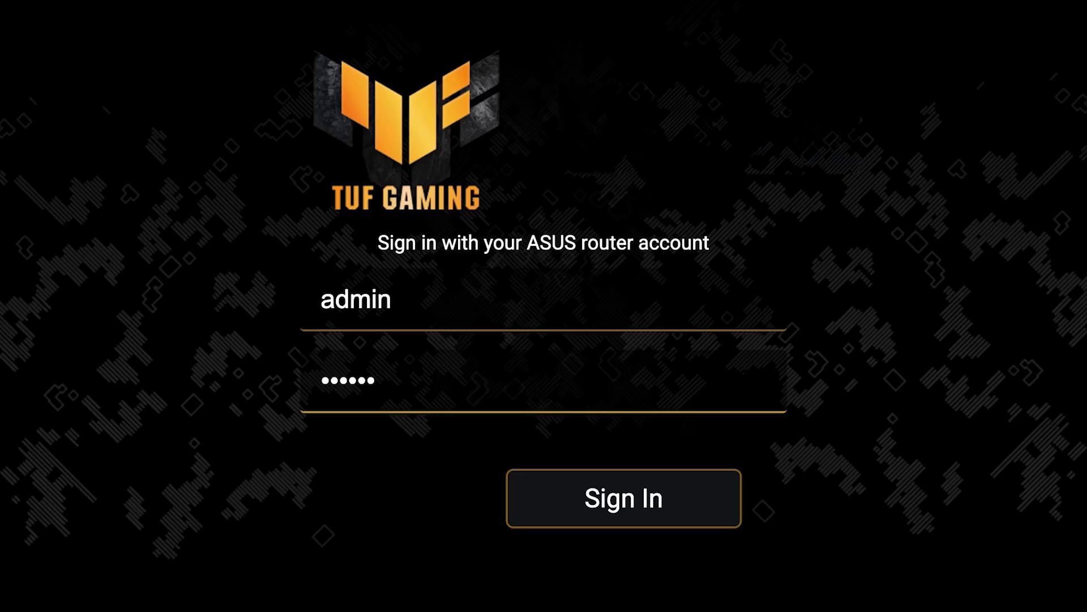
- Retry signing in by re-entering the router password
text(••••)
click(628, 511)
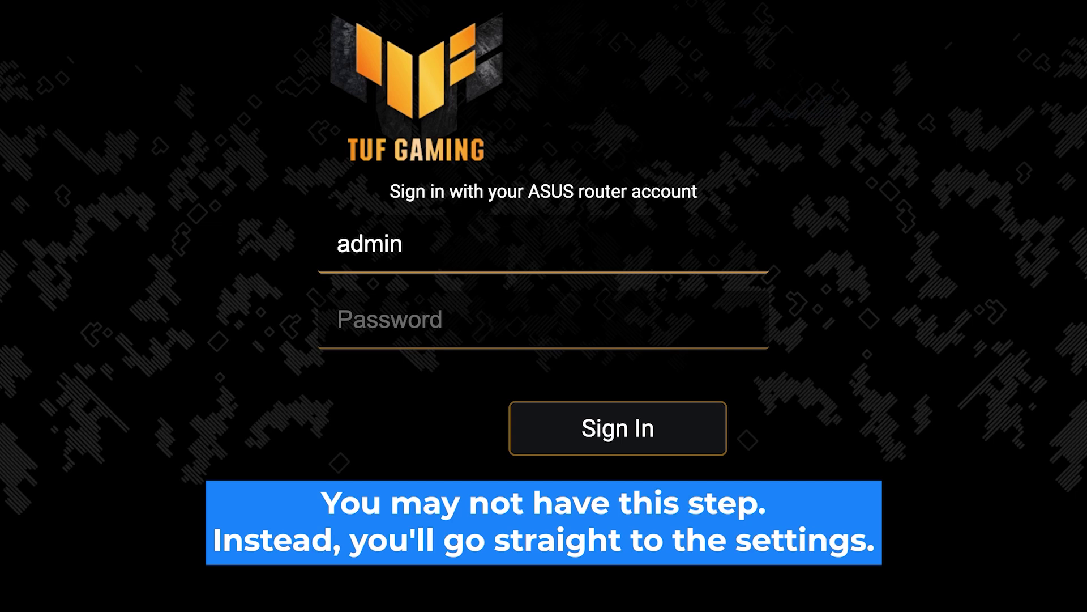
click(340, 319)
text(•••••••)
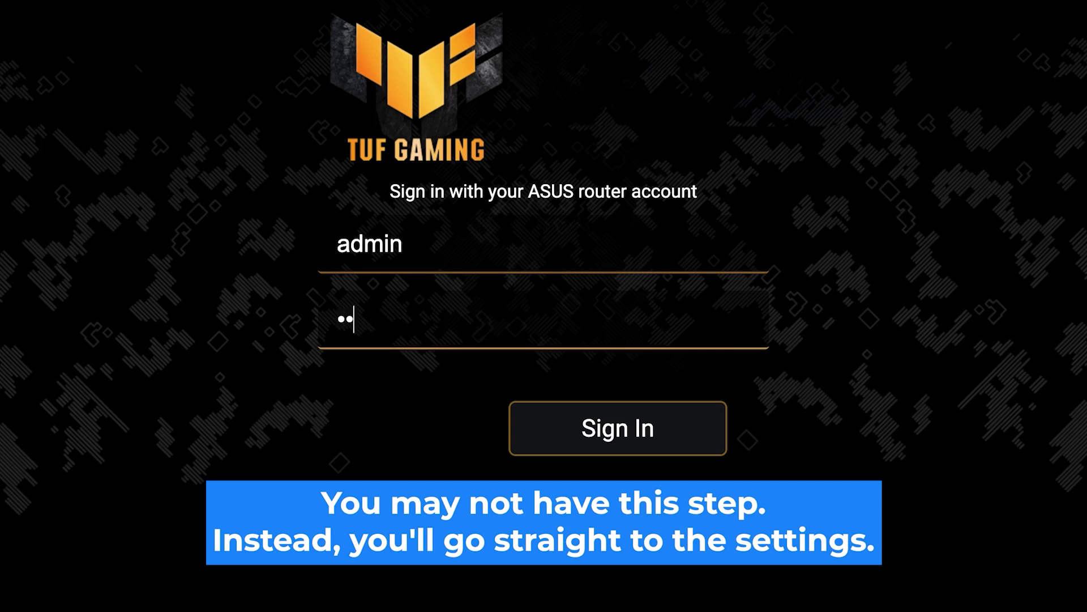
text(•••)
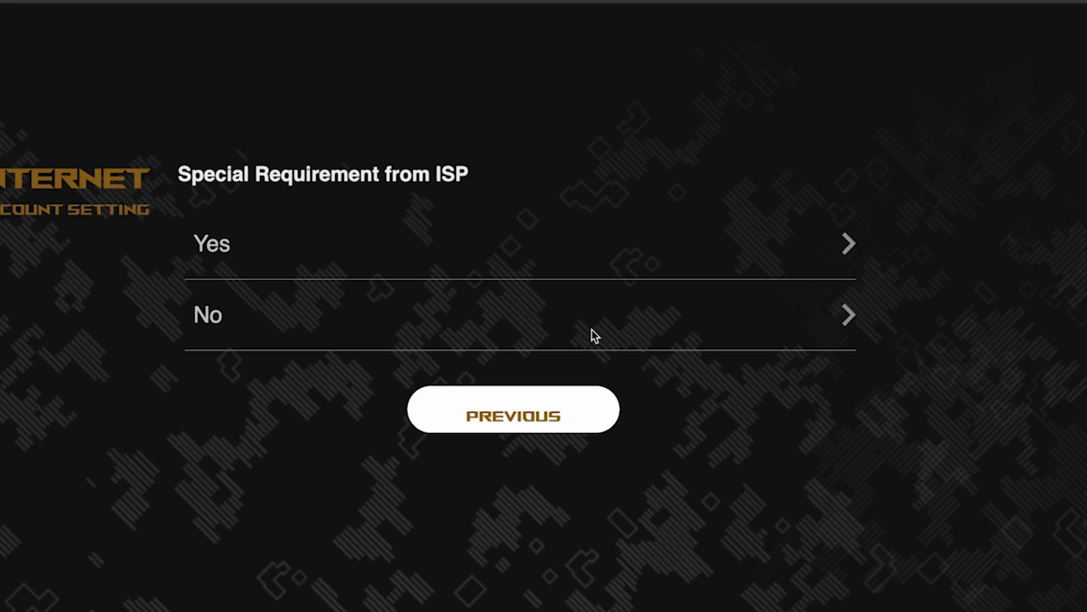
- Answer No to the Special Requirement from ISP question
click(301, 315)
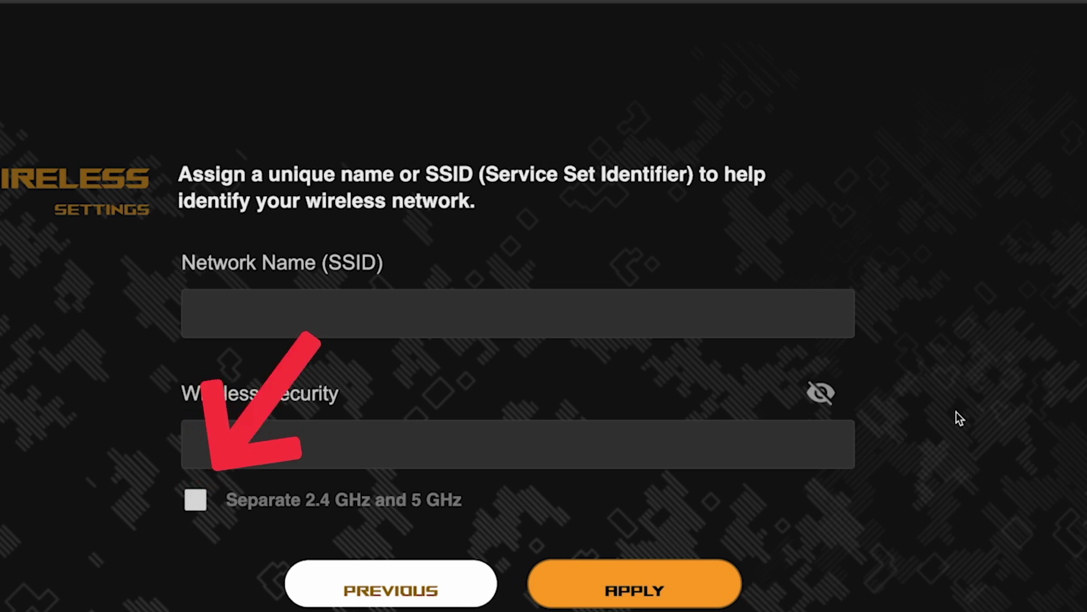
- Enable separate bands, name the network asus, and set and verify its Wi-Fi password
click(195, 500)
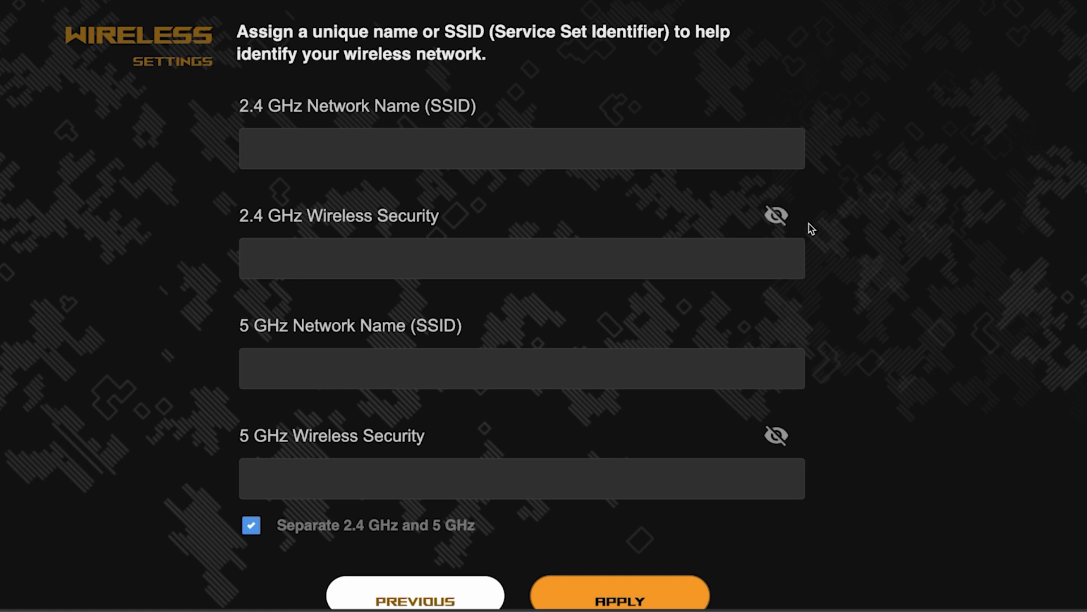
click(478, 149)
text(asus)
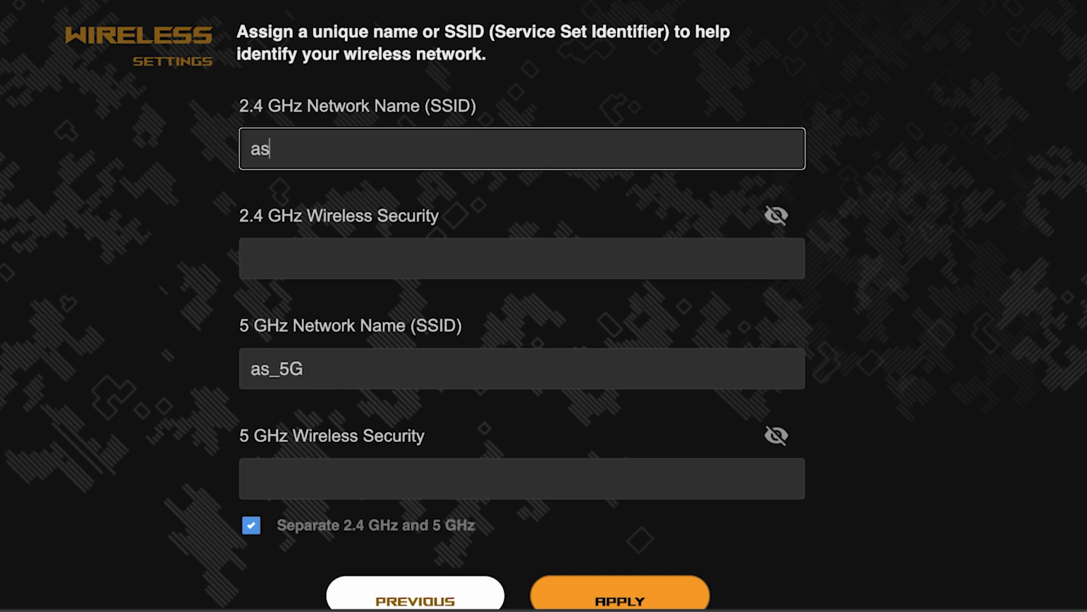
click(416, 249)
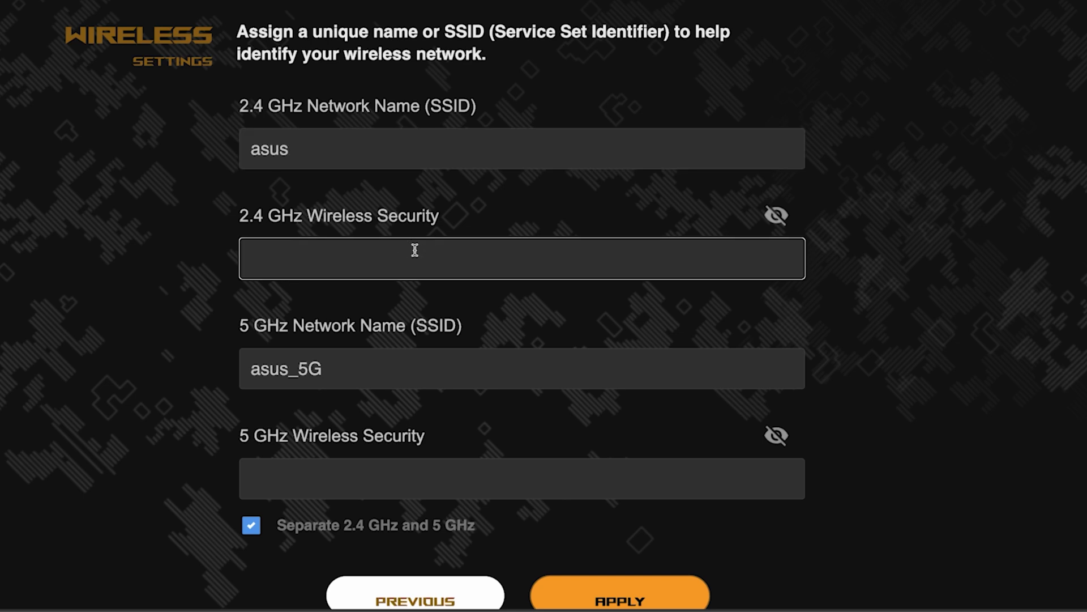
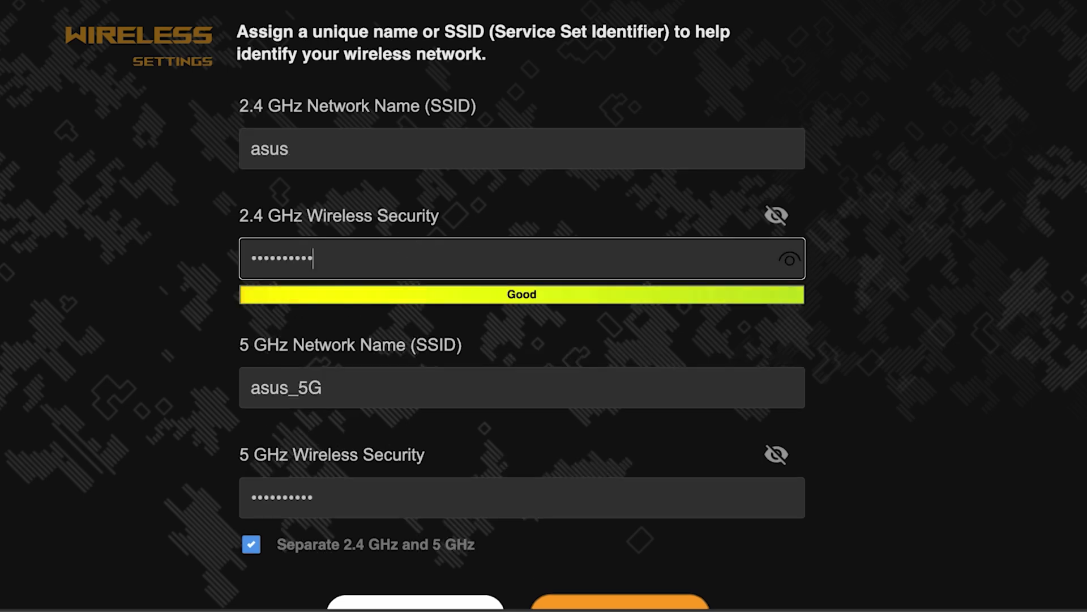
click(791, 263)
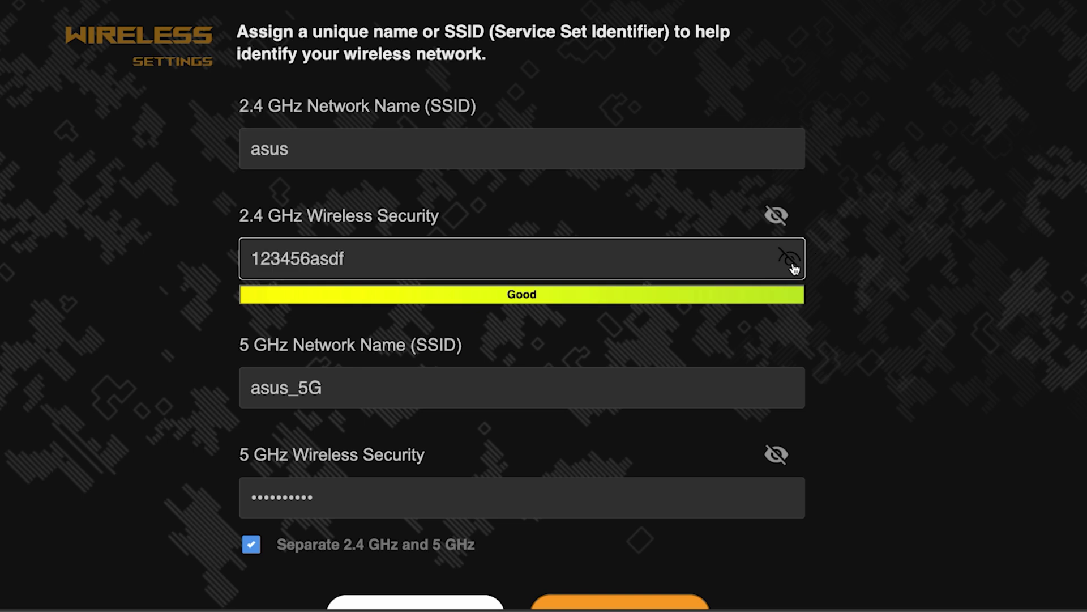
click(793, 265)
scroll(881, 328, down, 5)
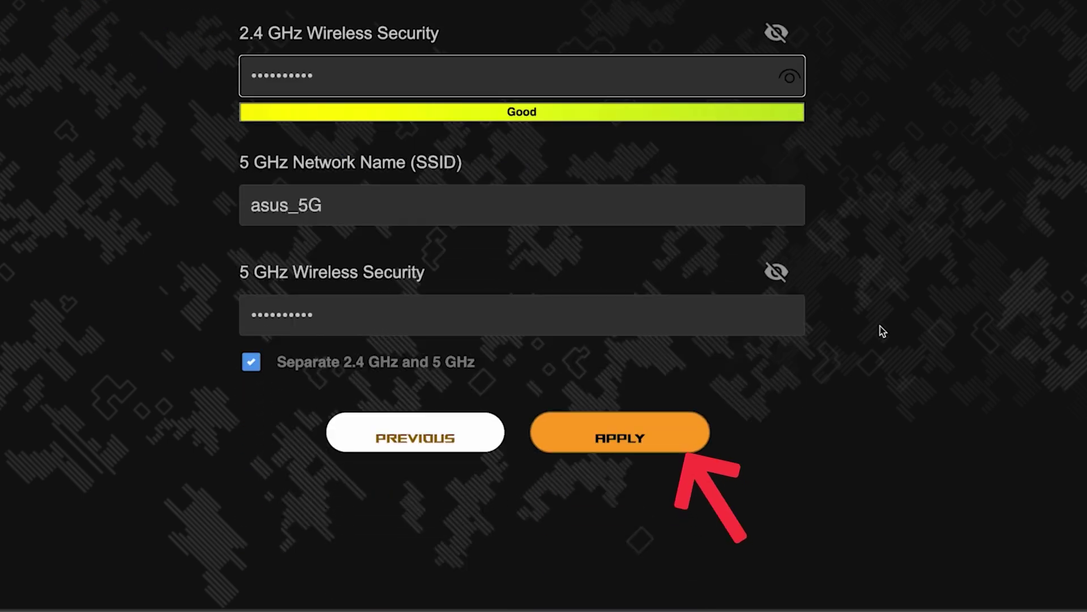
- Apply the wireless settings and set the router login name to admin
click(636, 436)
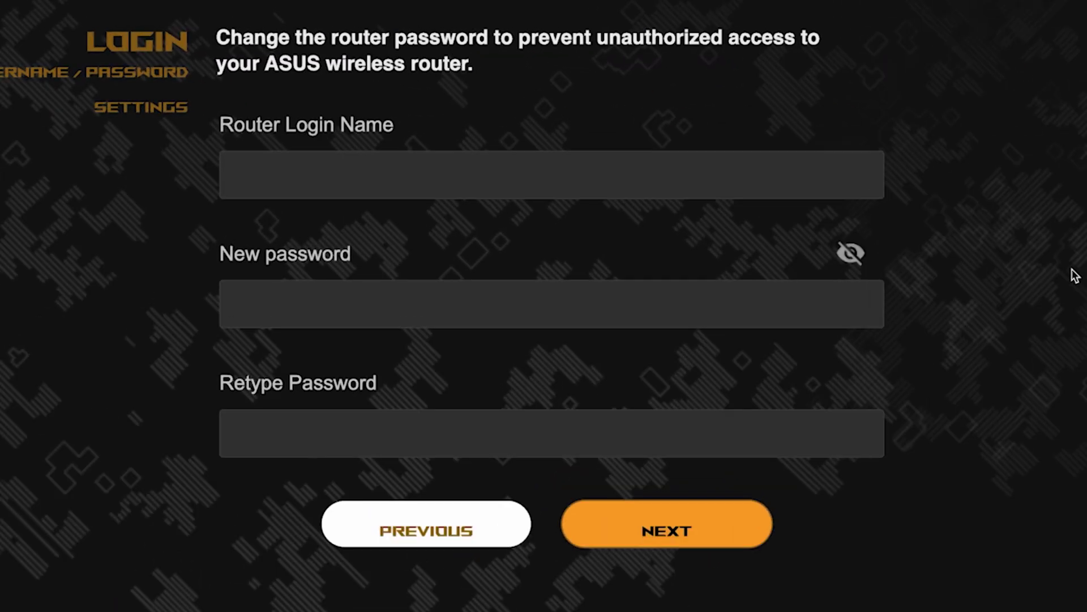
click(685, 177)
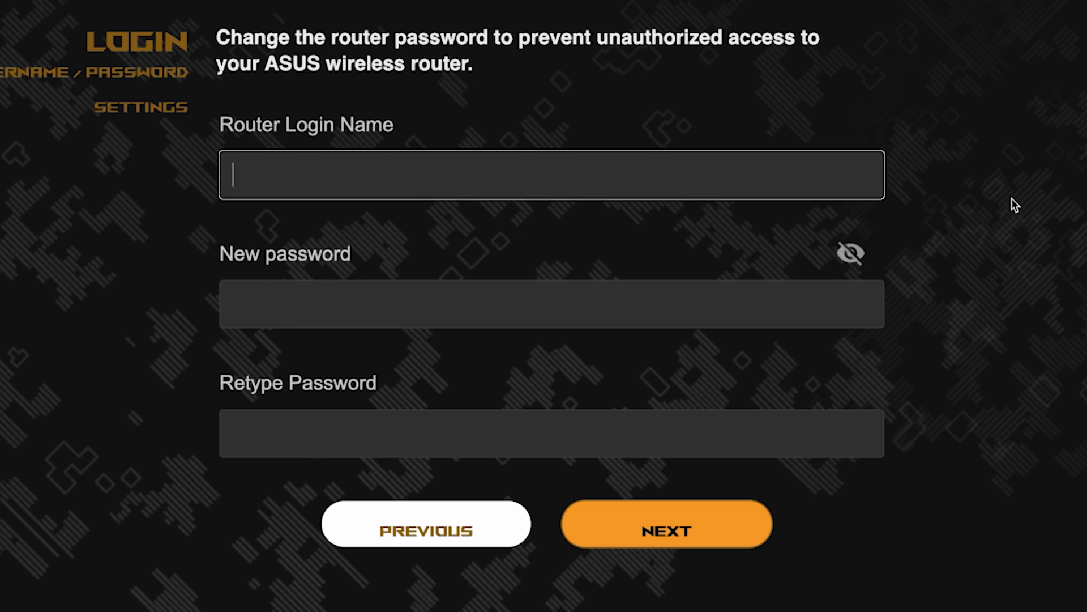
text(admin)
- Set and confirm the new router login password, then continue
click(672, 313)
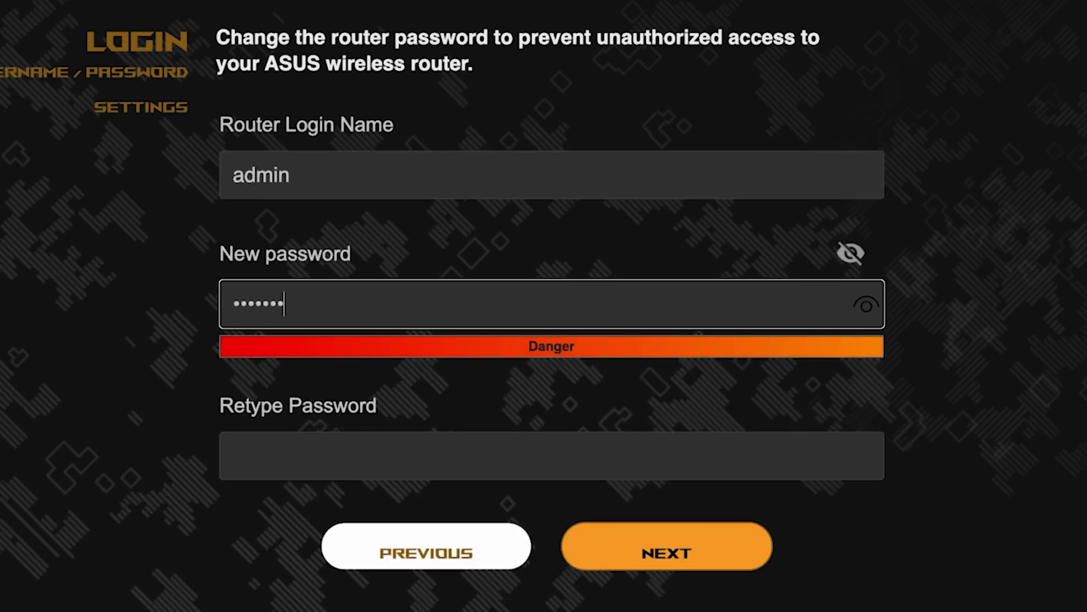
click(866, 306)
click(745, 452)
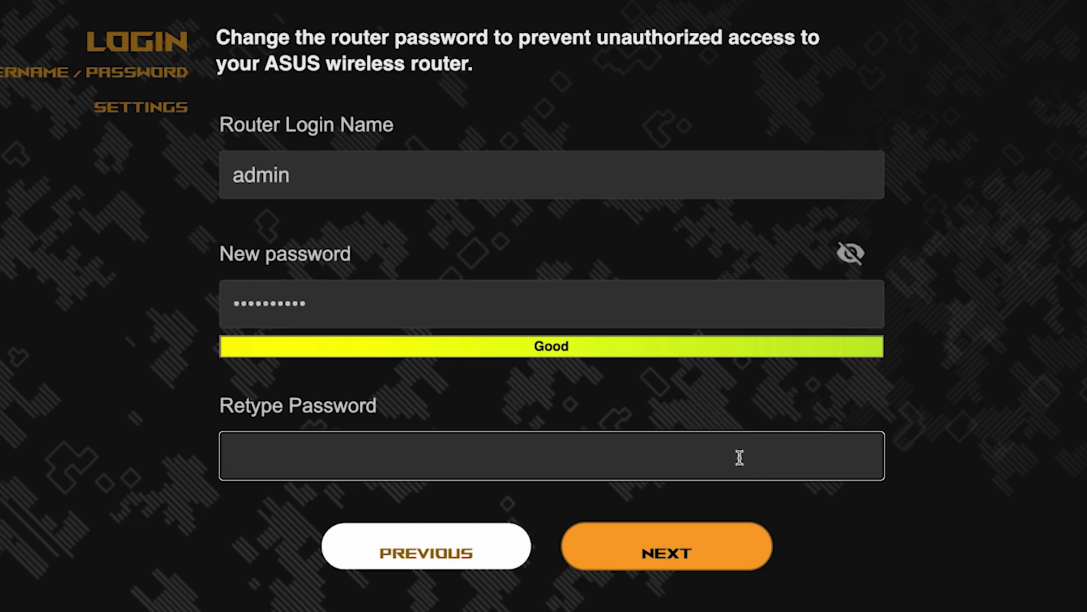
click(867, 459)
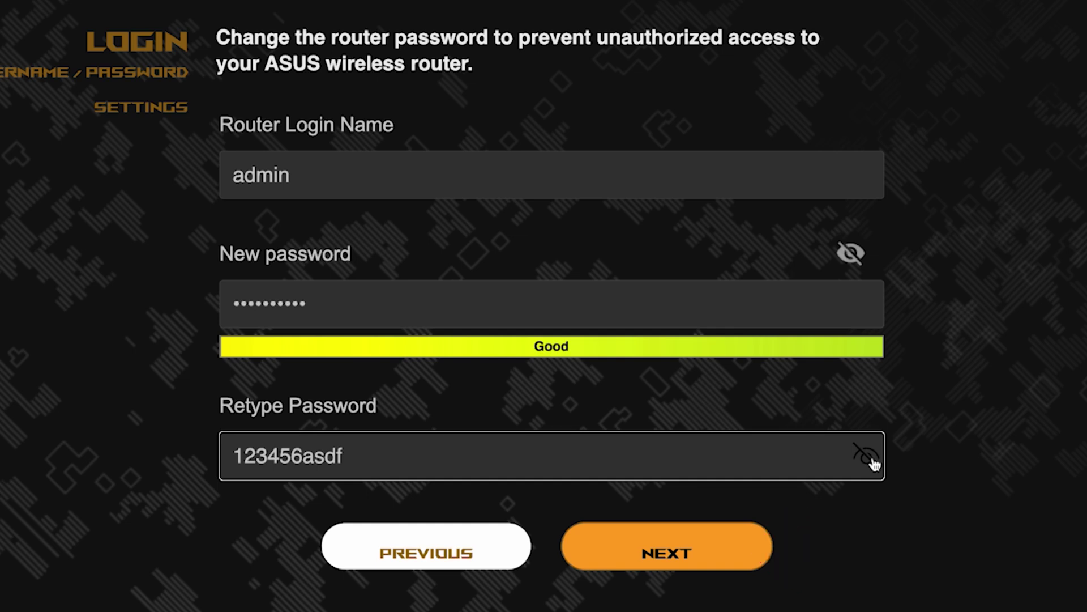
click(687, 559)
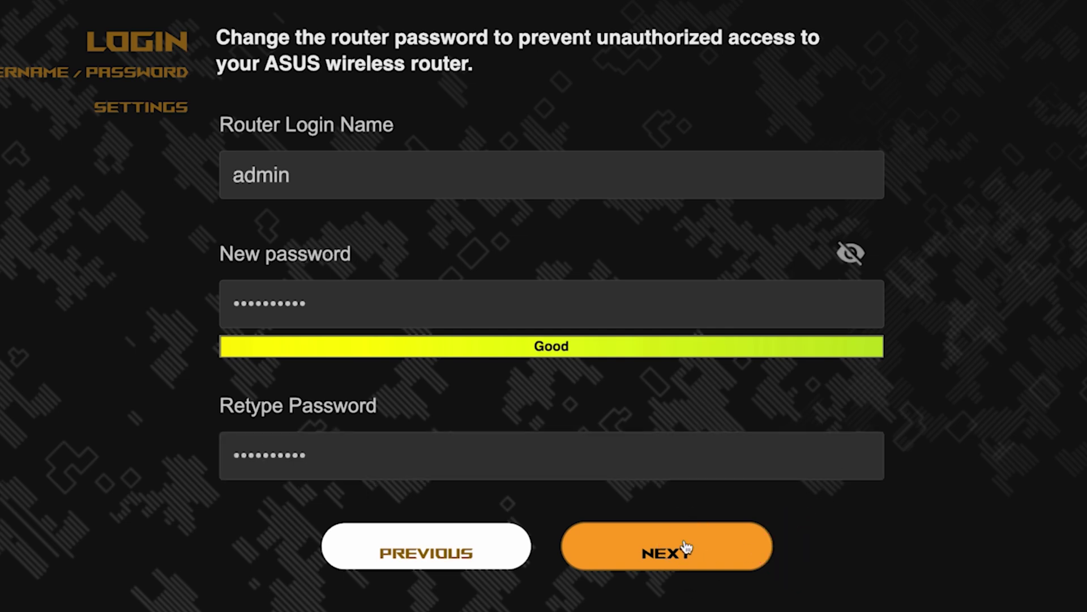
click(686, 547)
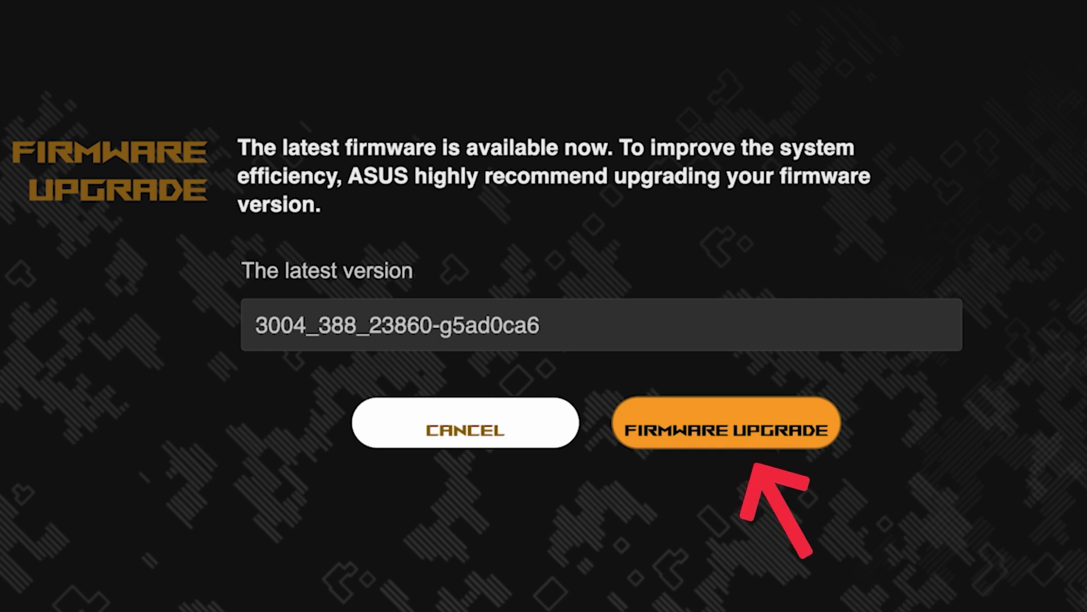
- Move past the firmware upgrade offer and review the asus and asus_5G summary
click(746, 444)
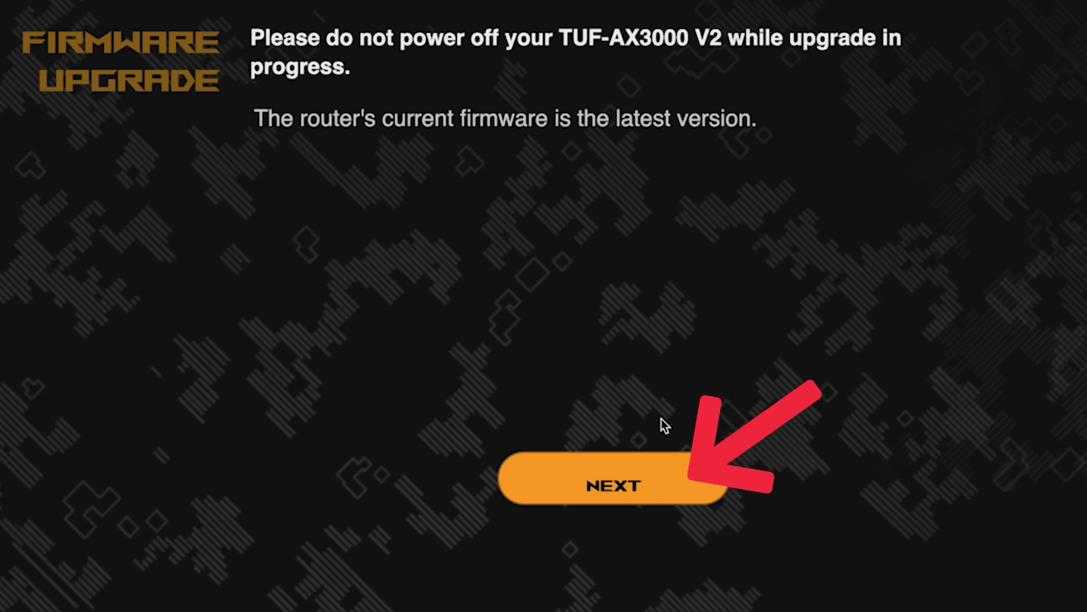
click(605, 486)
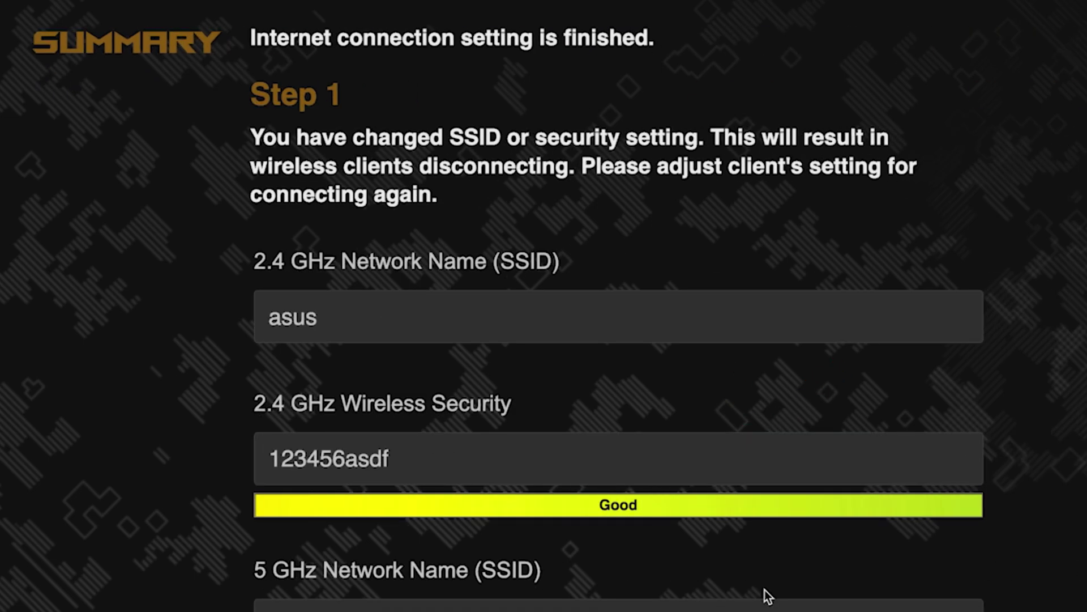
scroll(955, 293, down, 3)
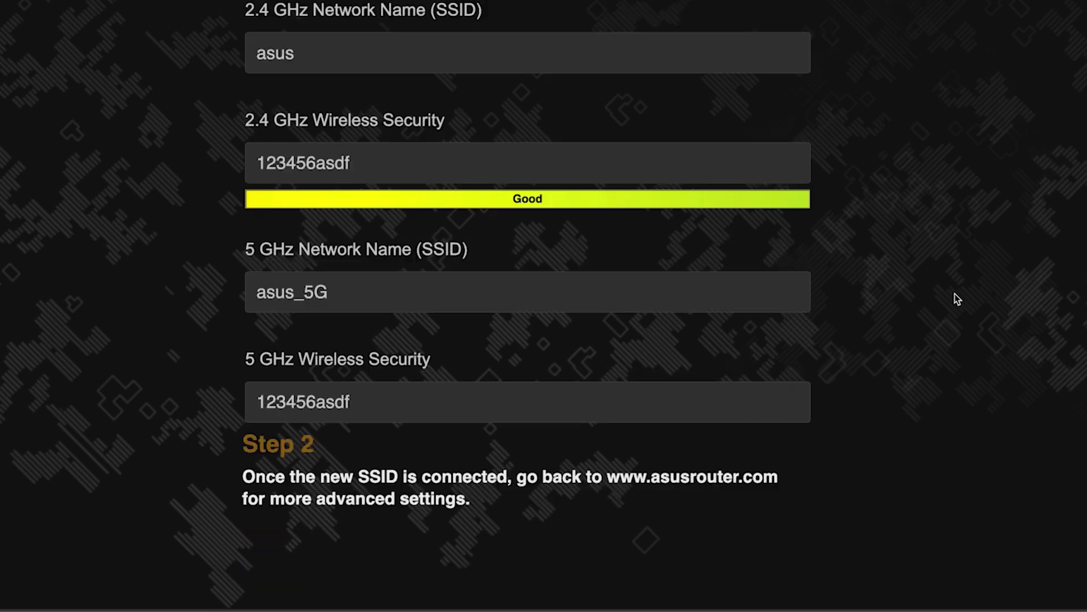
scroll(955, 293, up, 1)
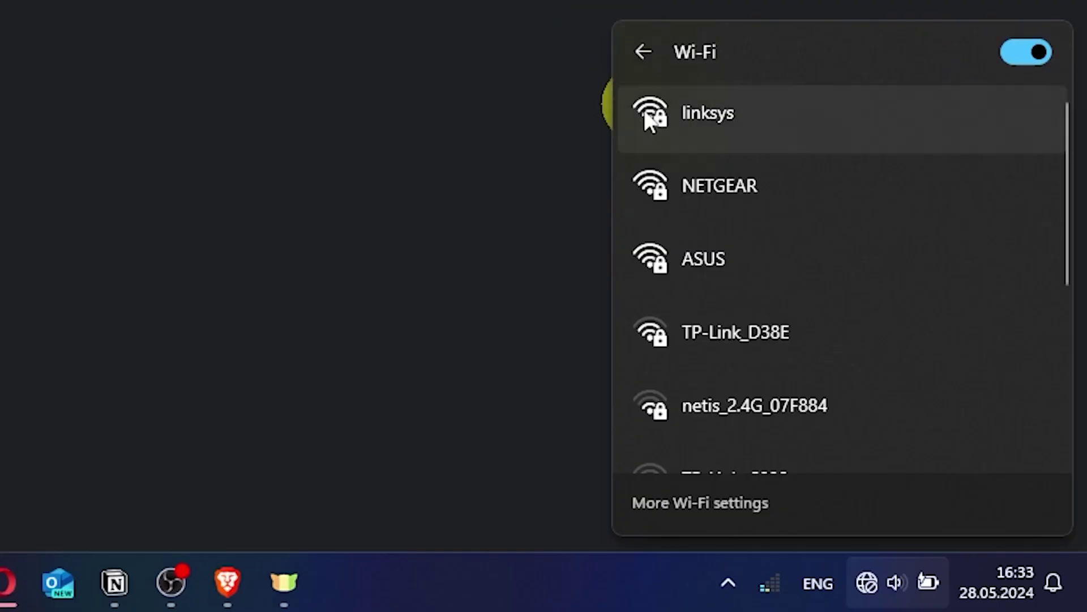
- Connect the computer to the ASUS Wi-Fi network with its security key
click(733, 259)
click(915, 377)
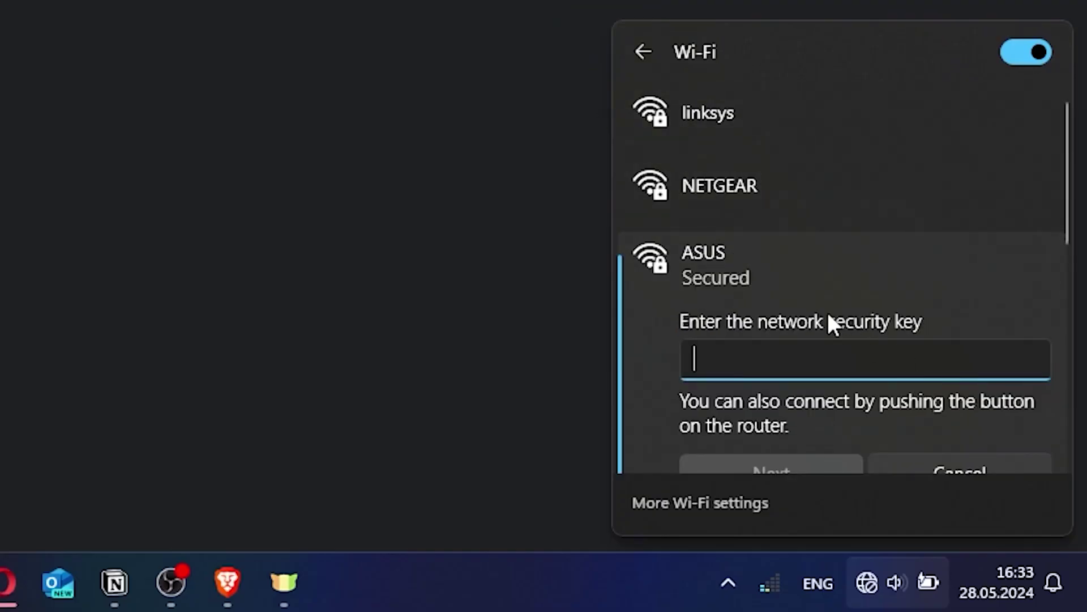
text(aaaaaaaaa)
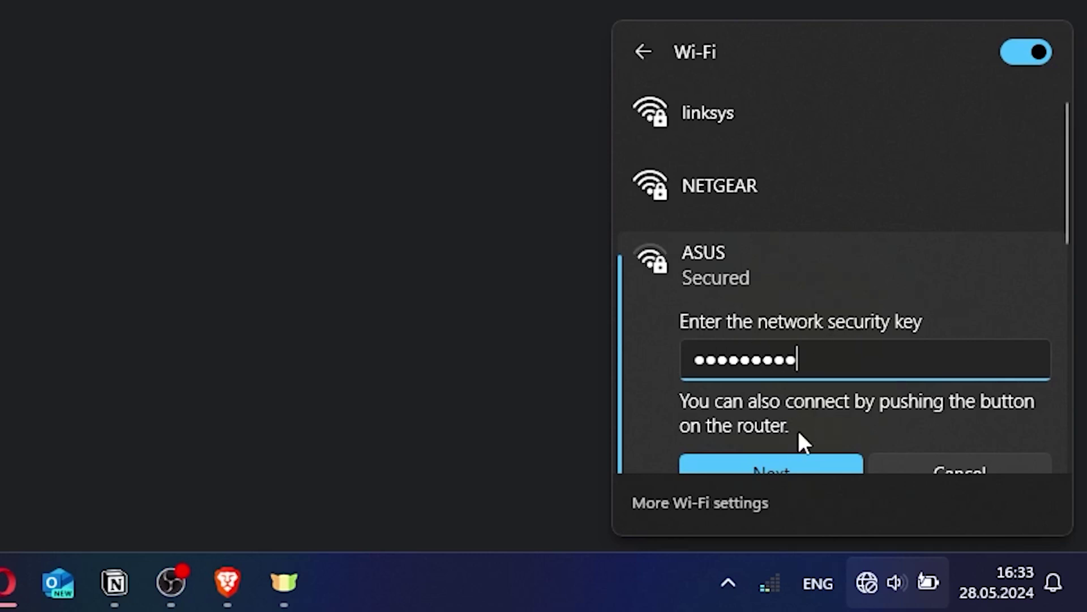
click(792, 467)
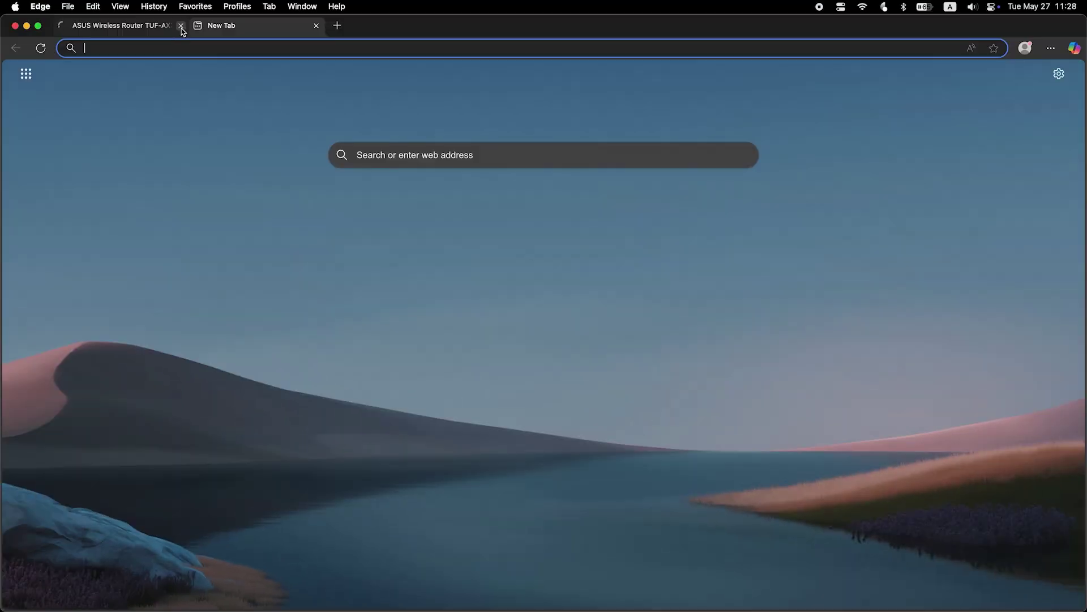
- Sign in to the router at asusrouter.com as admin
click(179, 26)
text(asus)
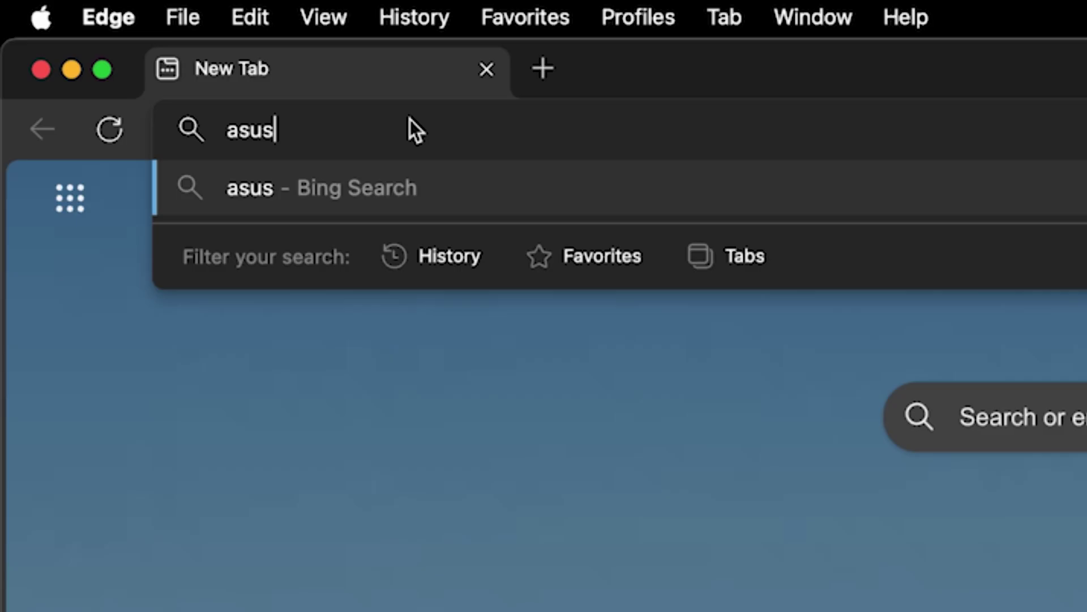
text(router.com)
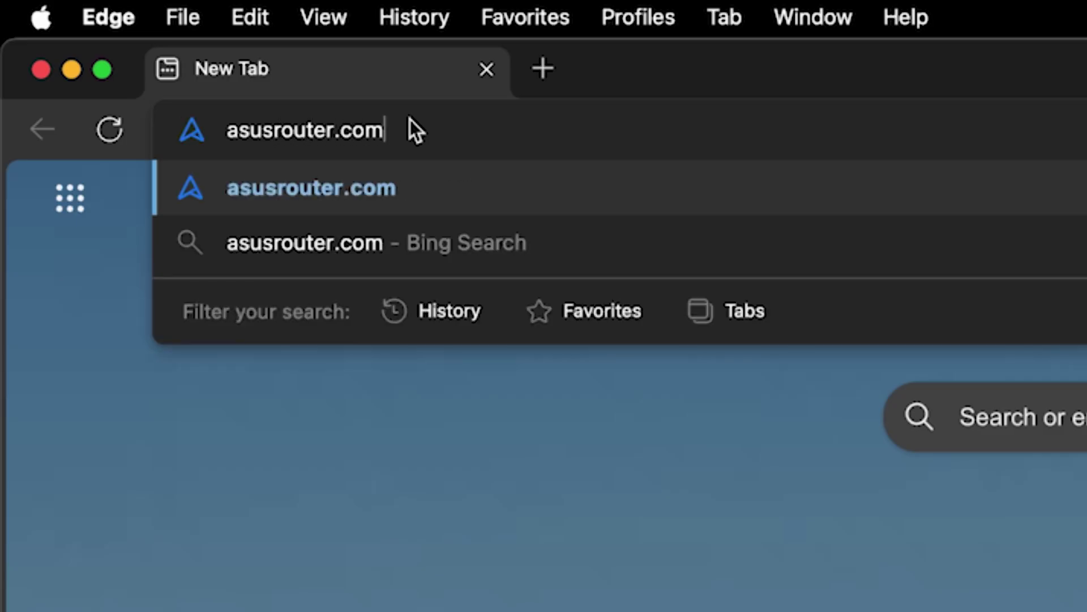
key(Return)
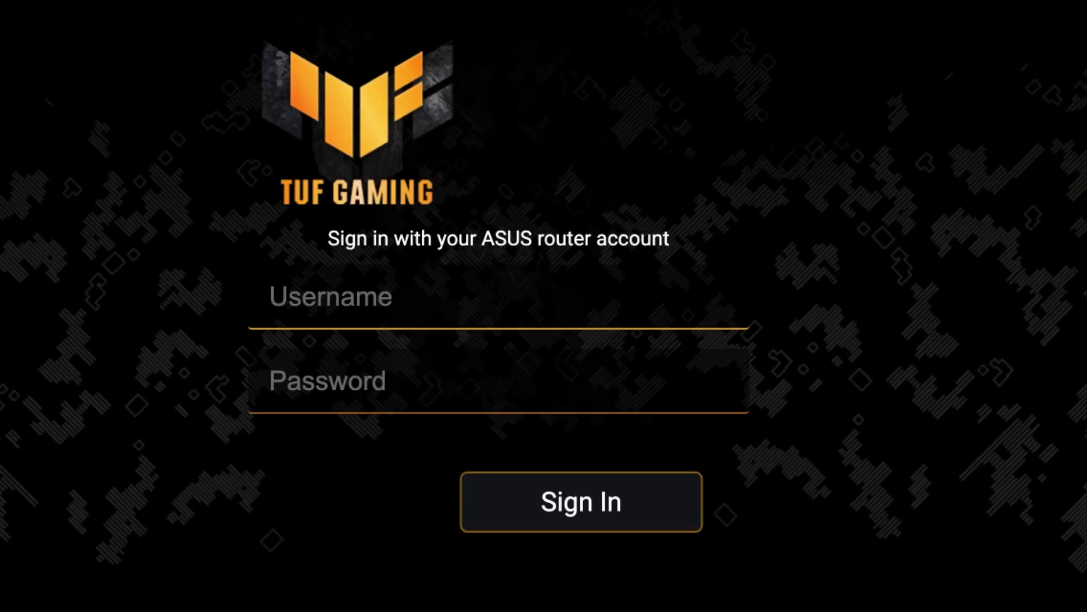
text(admin)
key(Tab)
text(ad********)
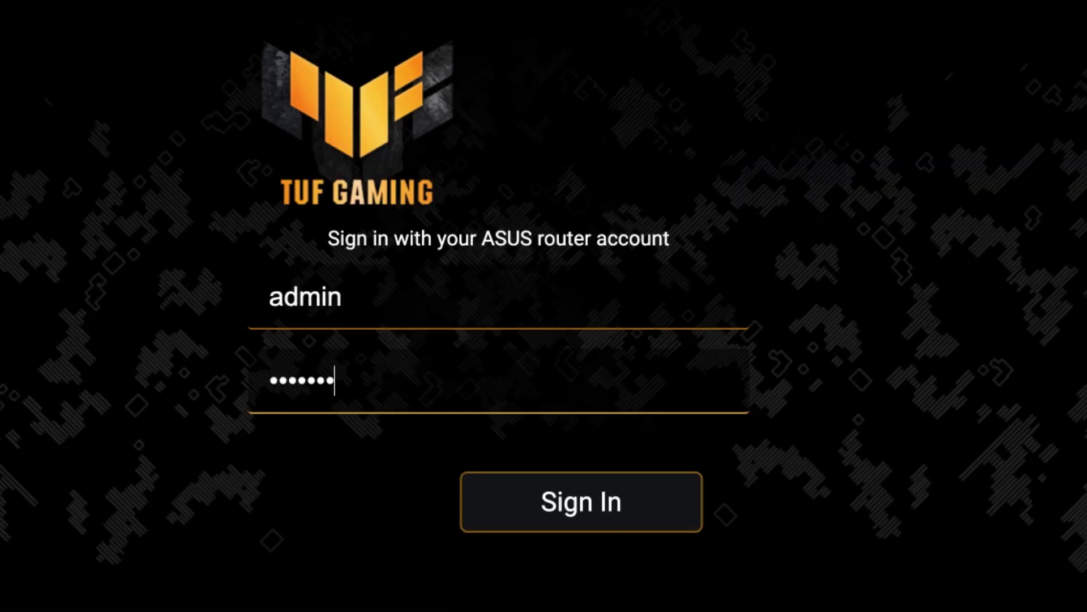
click(597, 508)
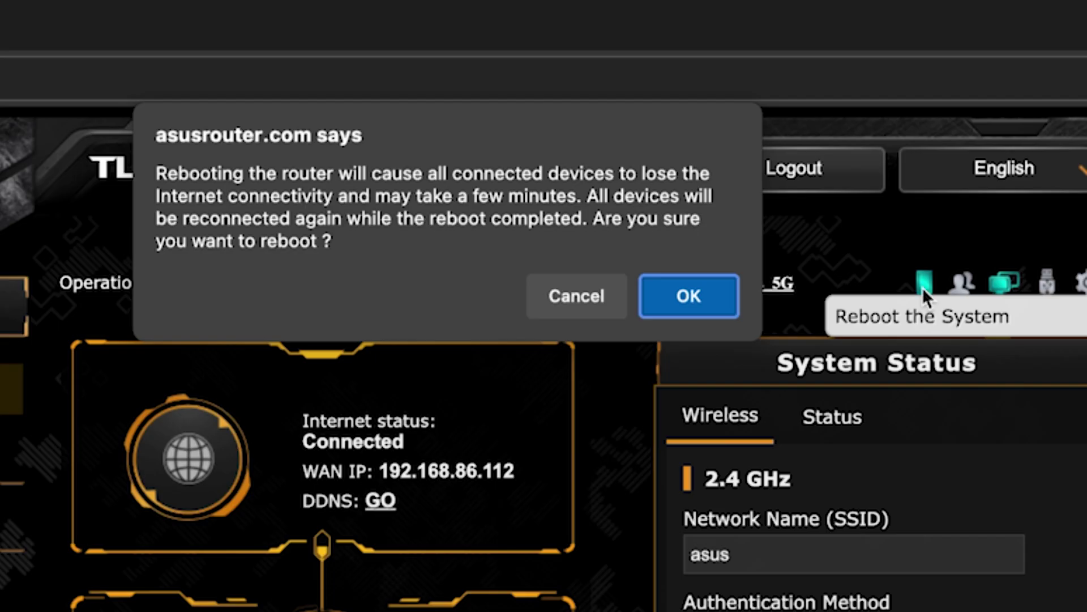
- Confirm the router reboot and reconnect the computer to the ASUS Wi-Fi
click(712, 293)
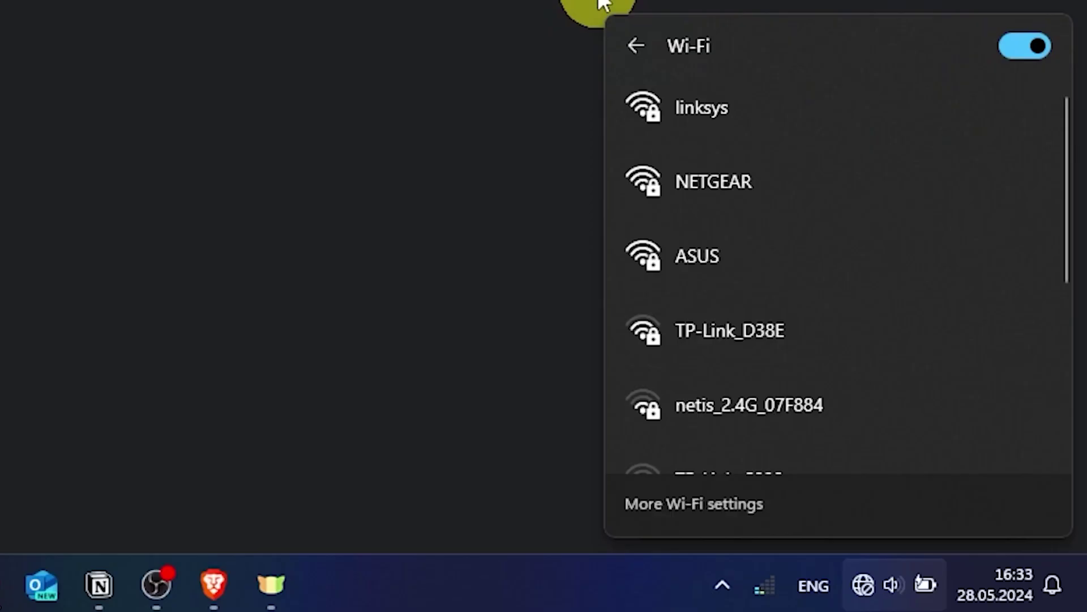
click(724, 249)
click(913, 376)
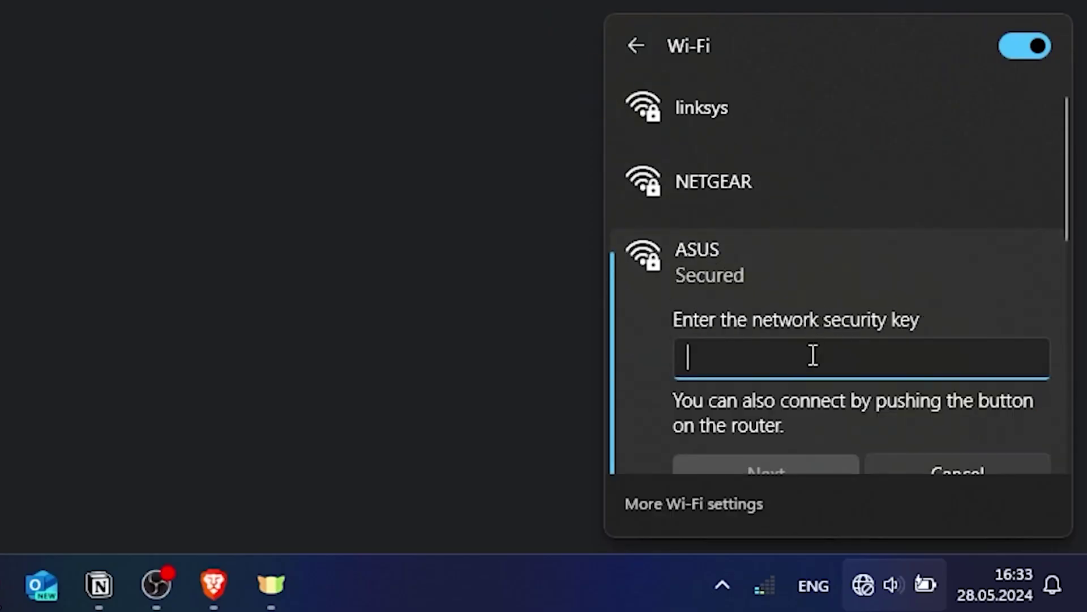
text(••••••••••)
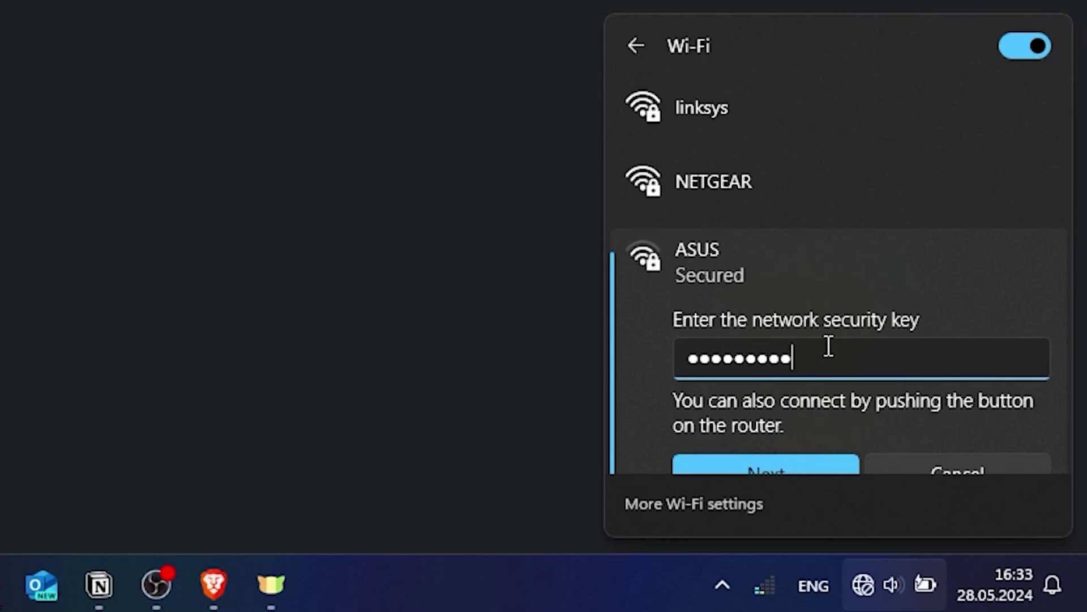
click(787, 460)
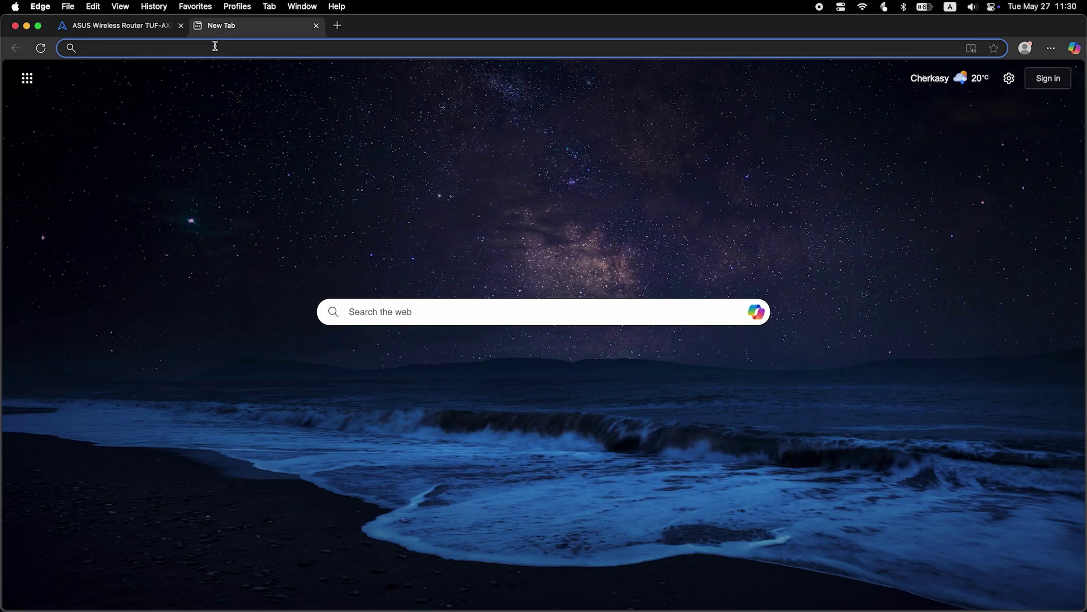
- Search the web for fff in Edge to confirm internet access
text(fff)
key(Return)
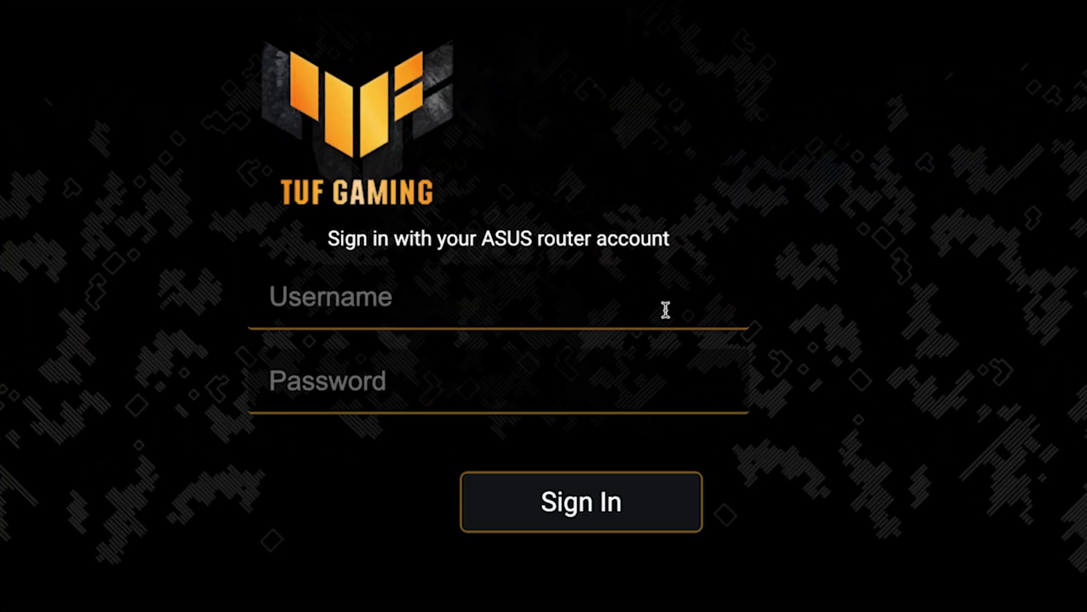
- Sign in to the router dashboard as admin with the admin password
click(665, 308)
text(admin)
key(Tab)
text(a•••••••••)
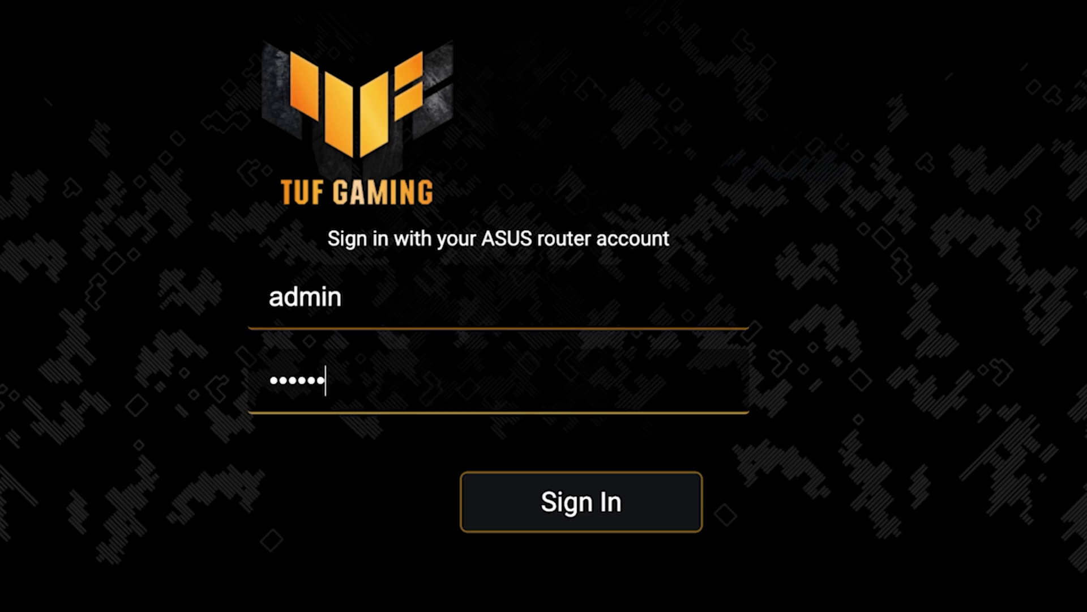
click(625, 528)
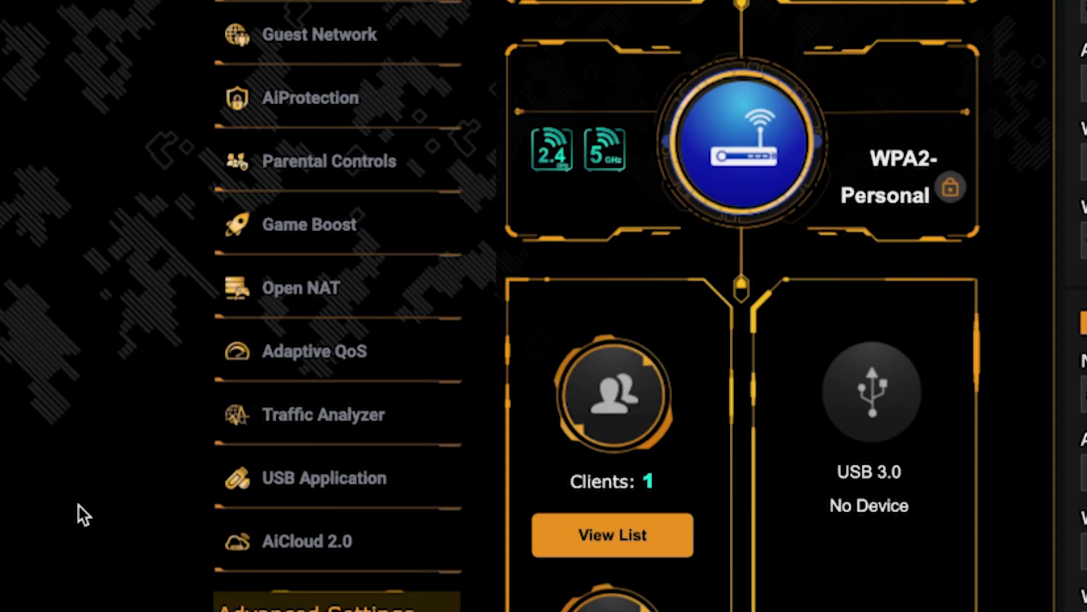
- On the WAN settings page, clone this computer's MAC address and apply it
scroll(171, 437, down, 4)
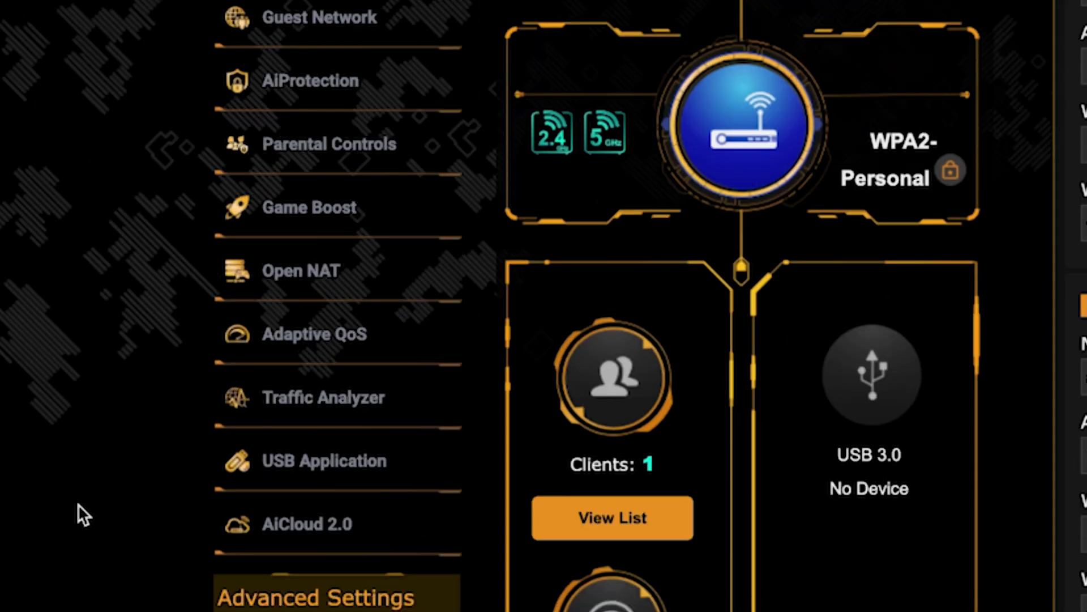
scroll(77, 504, down, 5)
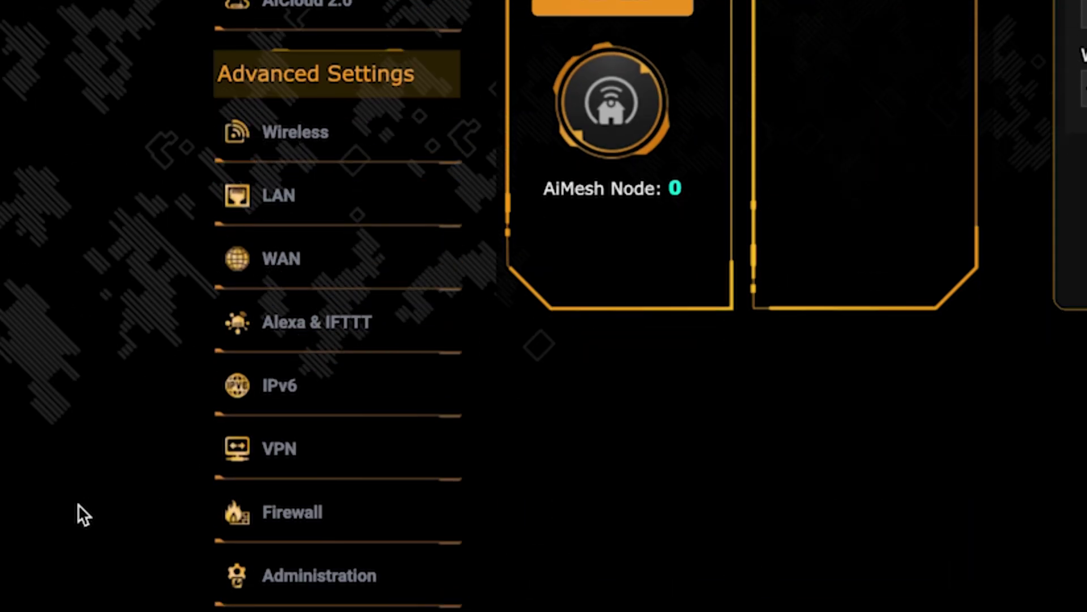
click(358, 273)
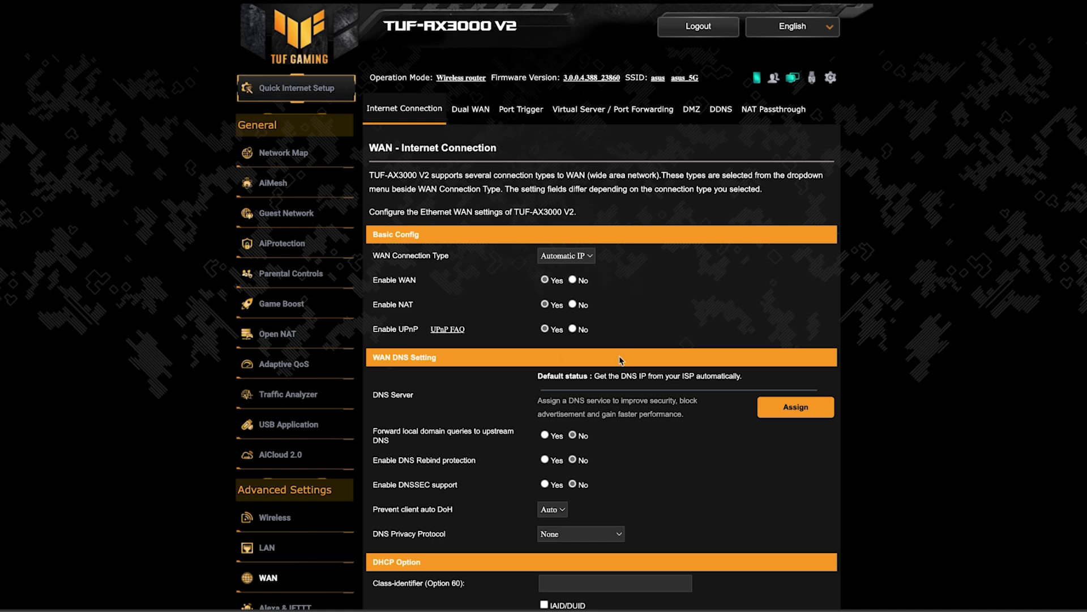
scroll(933, 358, down, 3)
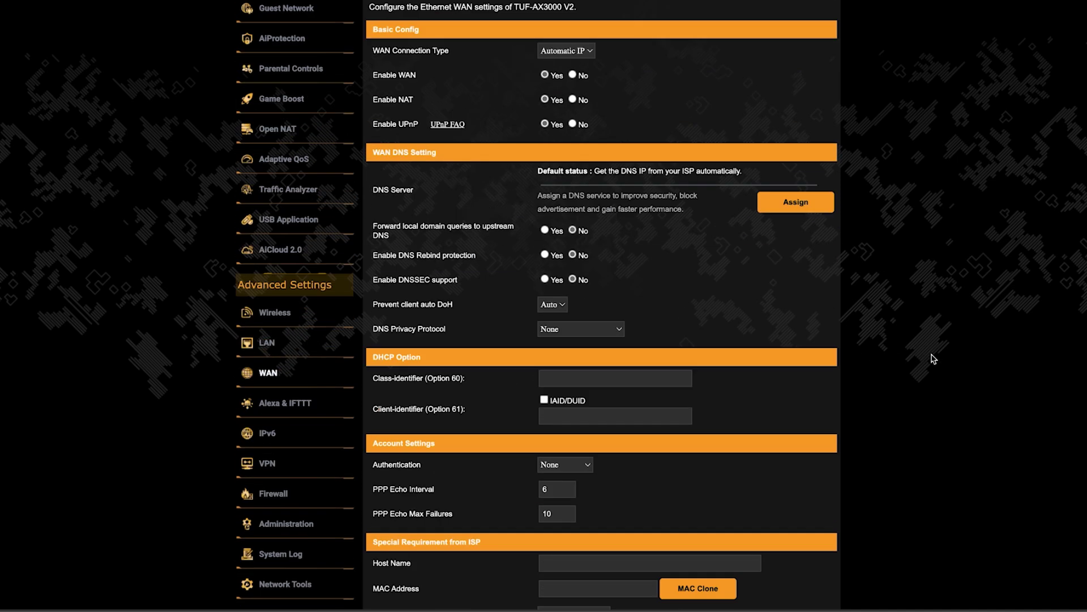
scroll(933, 358, down, 2)
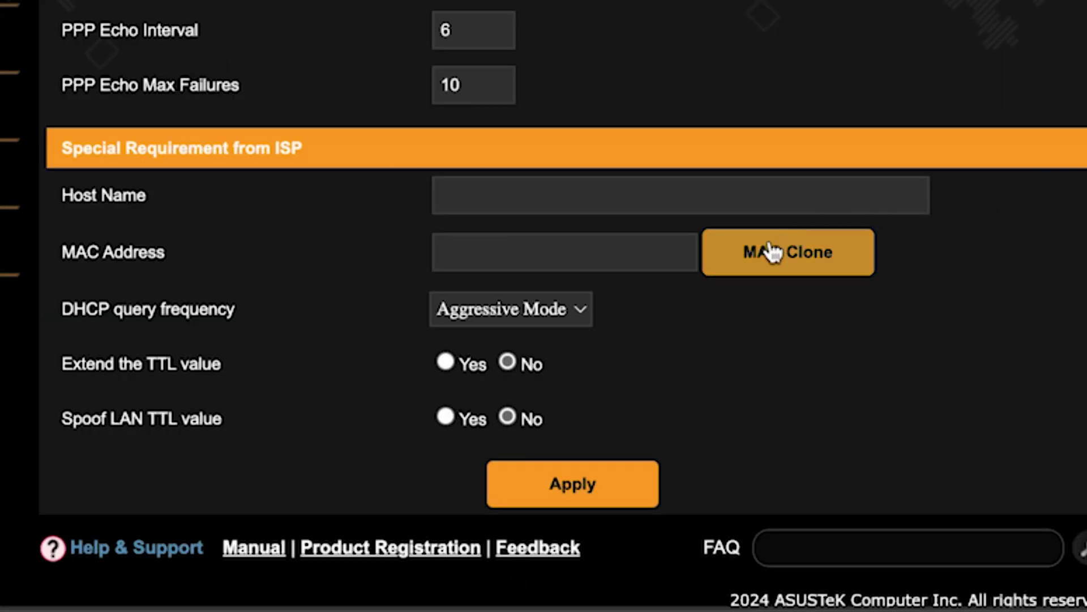
click(773, 252)
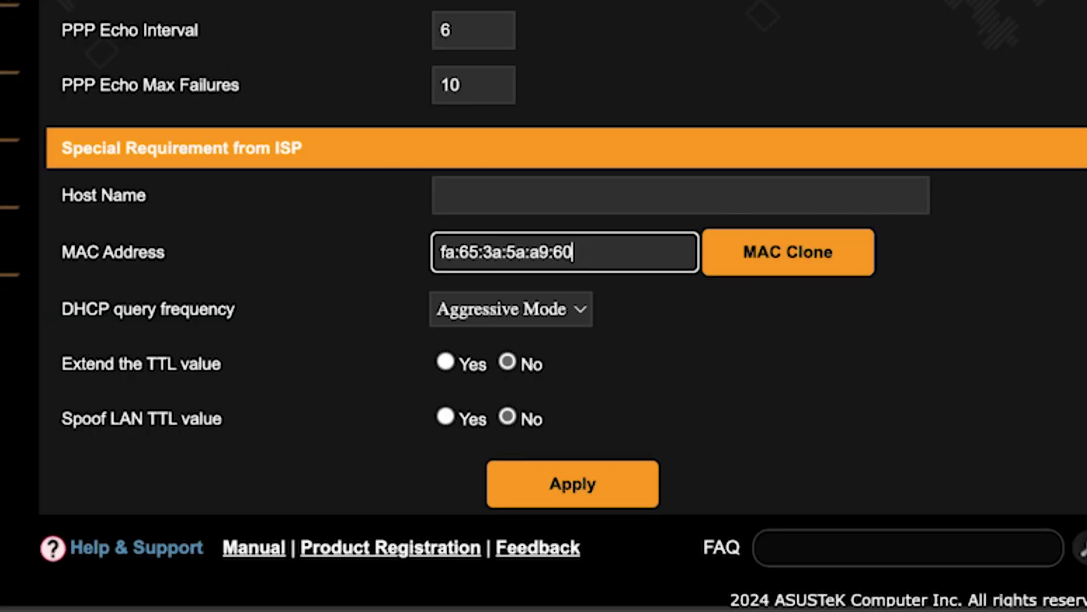
click(583, 484)
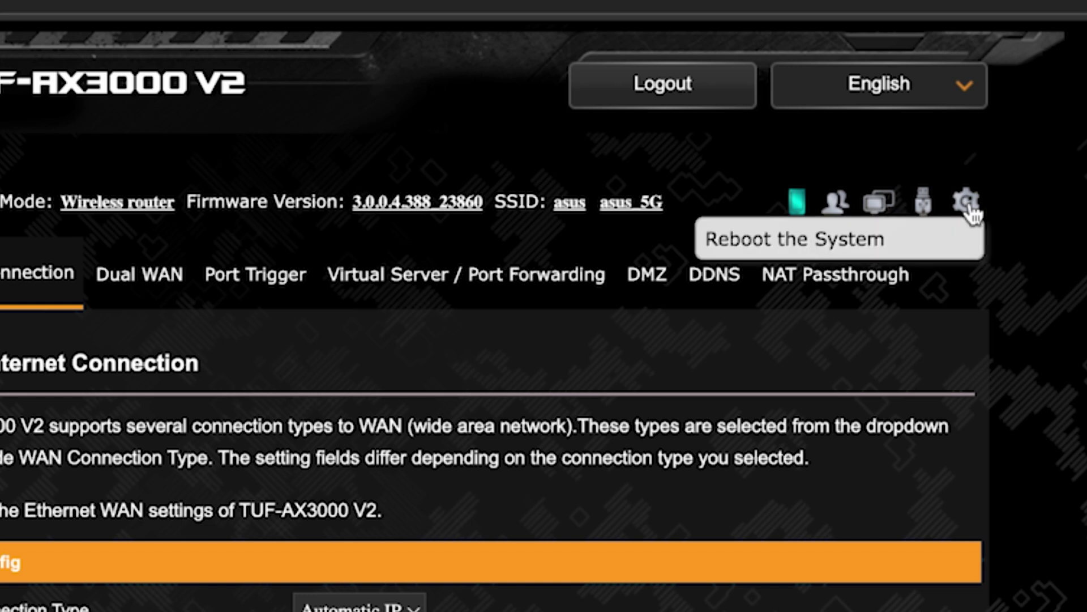
- Reboot the router from the top-bar gear icon and confirm with OK
click(970, 204)
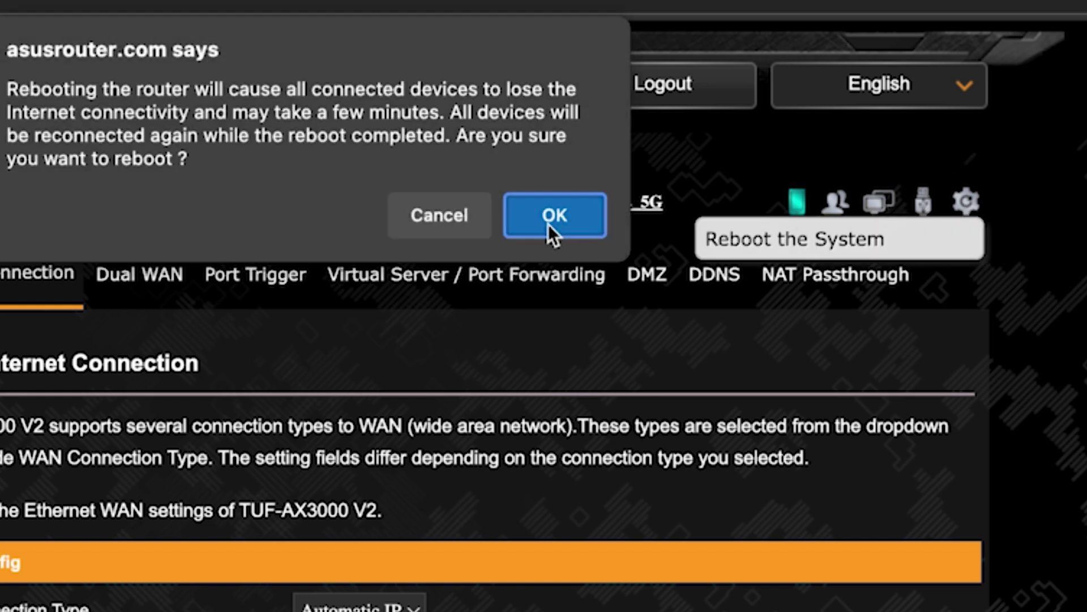
click(549, 223)
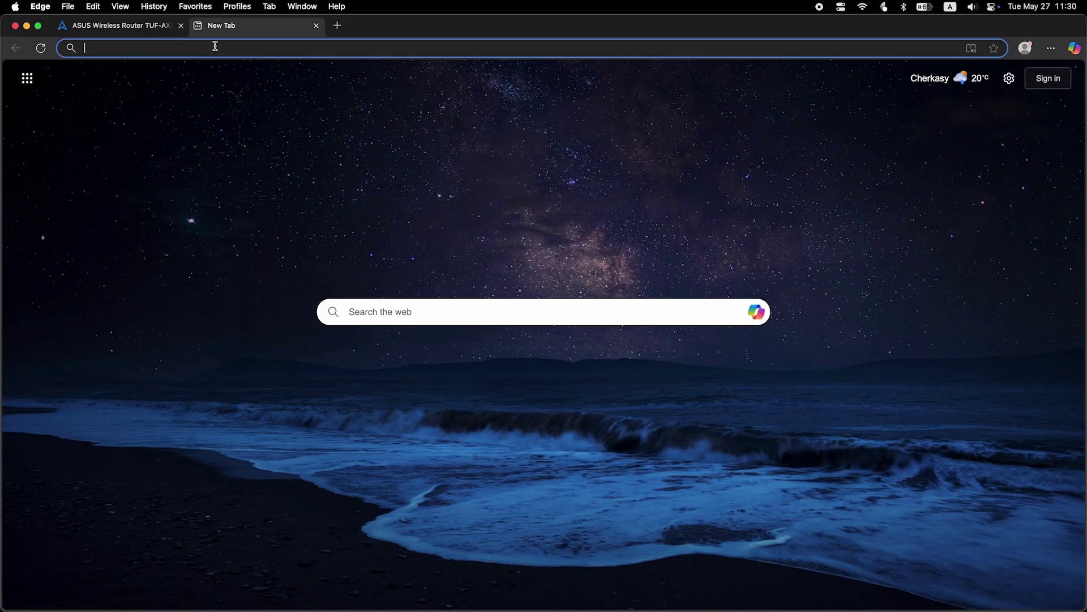
- Search Bing for 'fff' in Edge to confirm the internet connection works
text(fff)
key(Return)
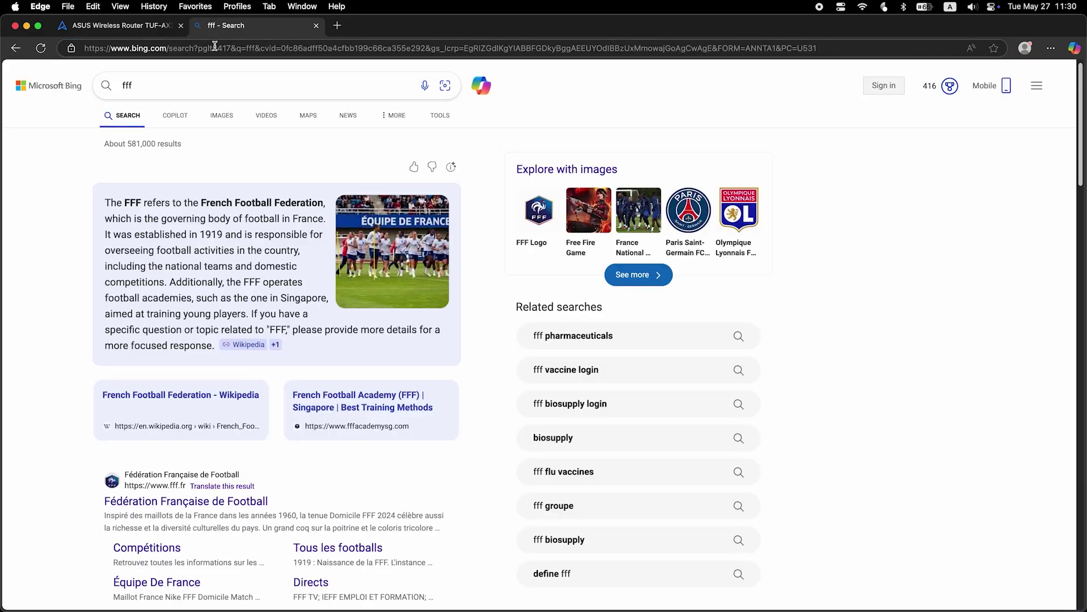